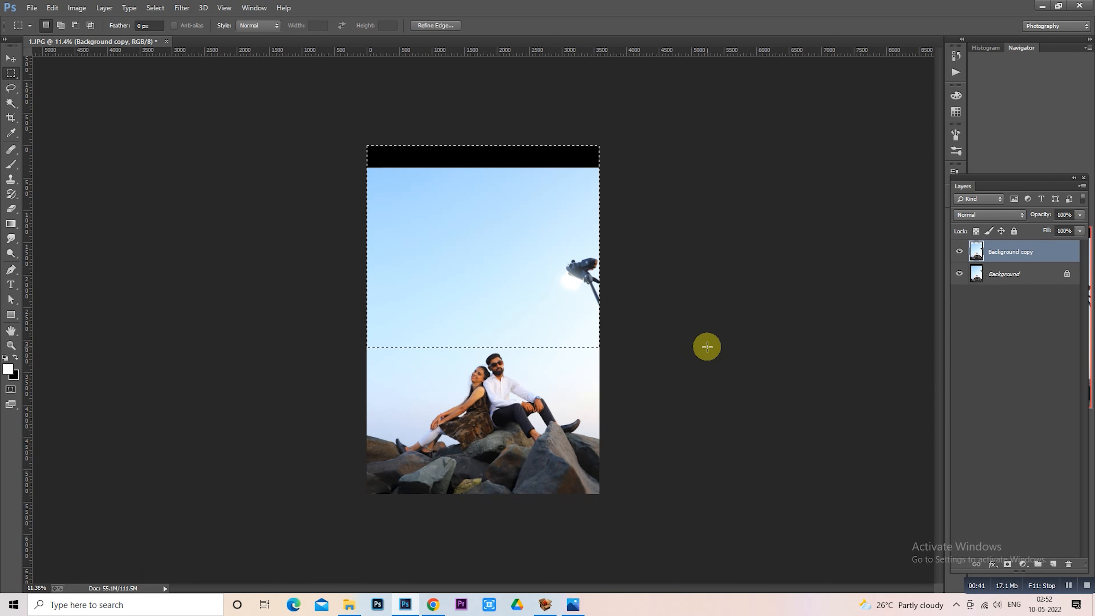
Step: Clear the selection and clone clean sky over the light stand at the photo's edge, using a 1000 px Clone Stamp
key(ctrl+d)
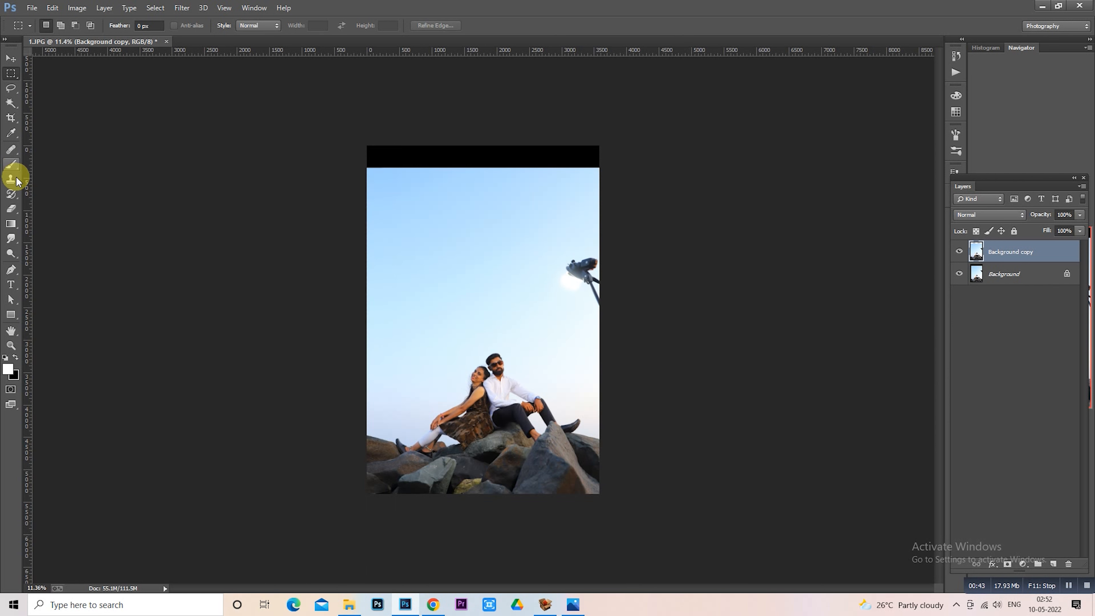
drag(16, 181, 73, 178)
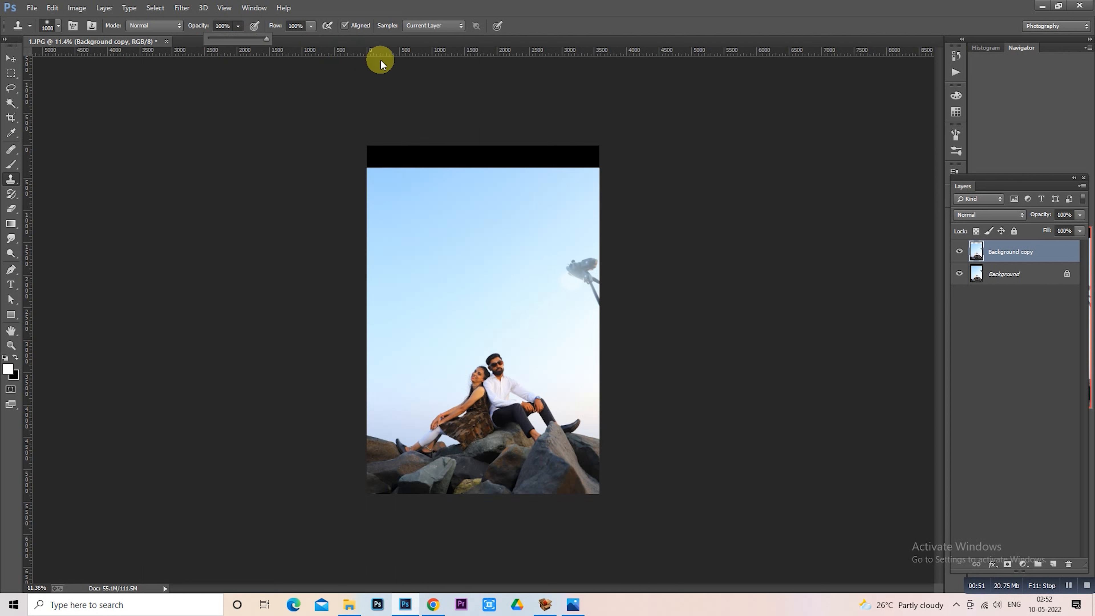
alt+click(519, 278)
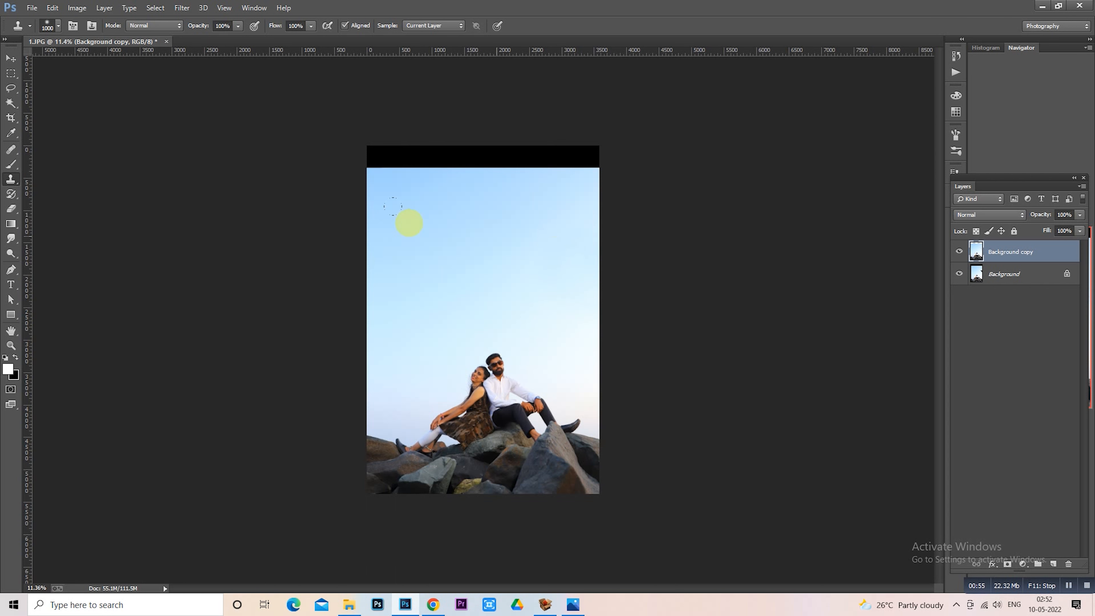
Step: Select the sky area including the black band and stretch it upward to about 113% height to cover the band, then deselect
click(10, 74)
drag(342, 115, 660, 345)
right_click(486, 269)
click(527, 401)
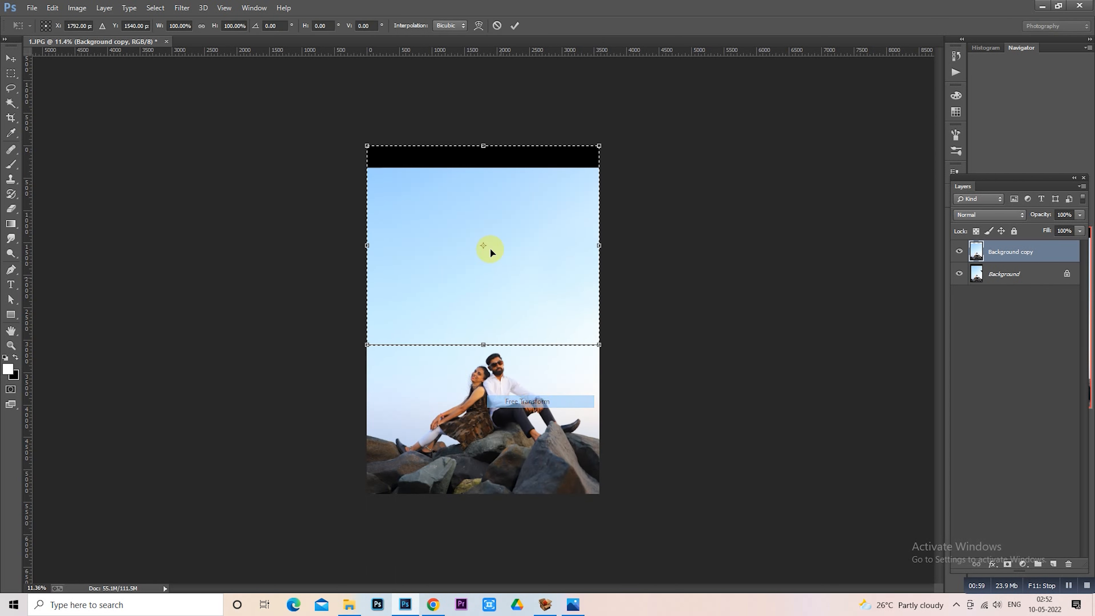
drag(482, 145, 483, 120)
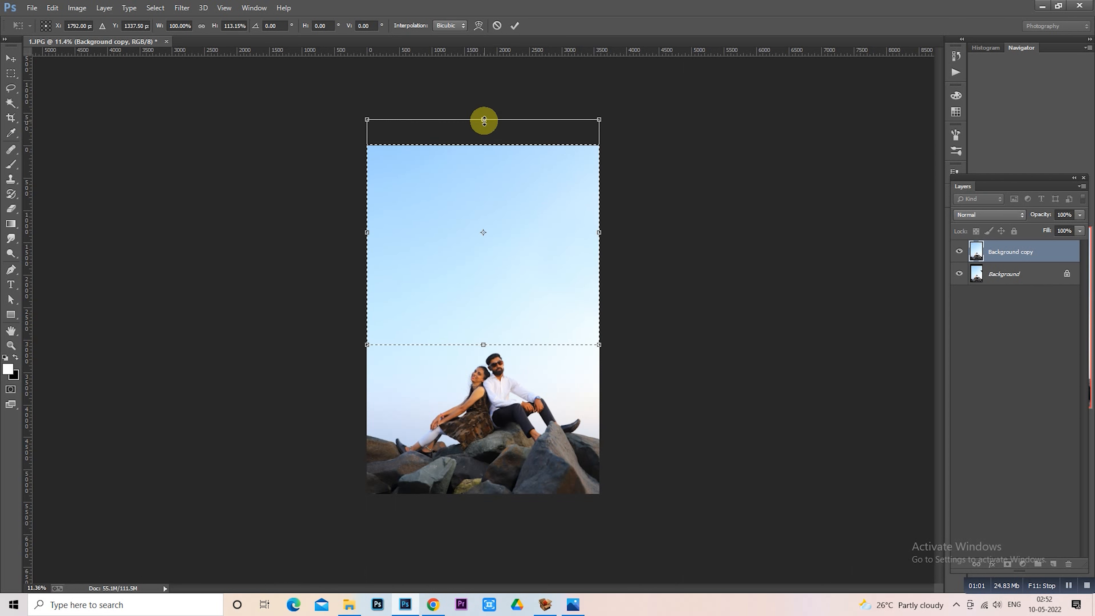
key(Return)
key(ctrl+d)
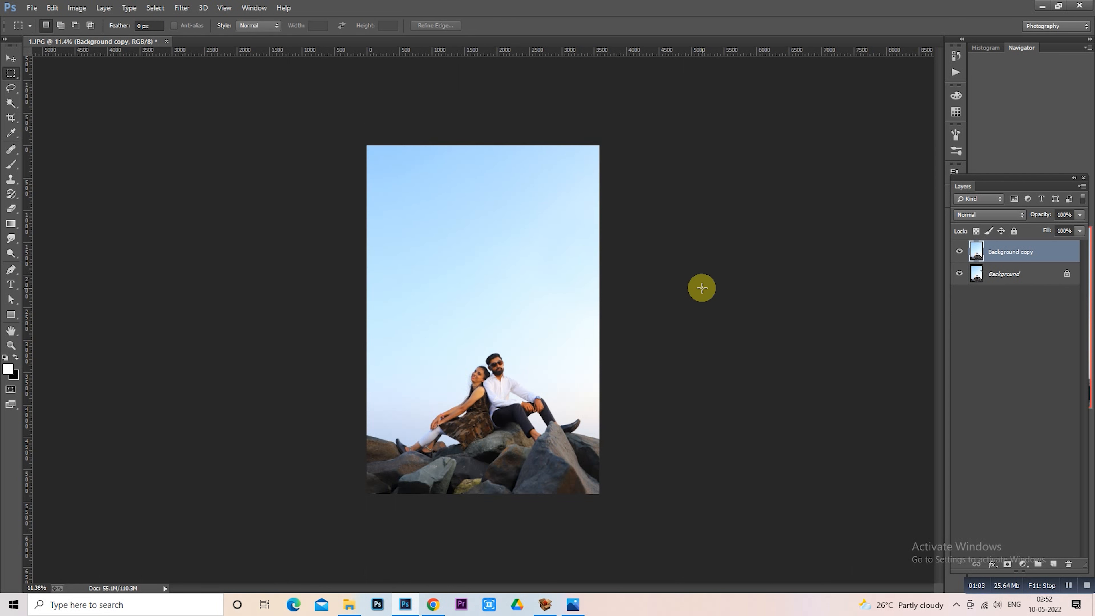
Step: Create a merged copy of the image as a new layer and place the duble efact 1 photo above it
key(ctrl+shift+alt+n)
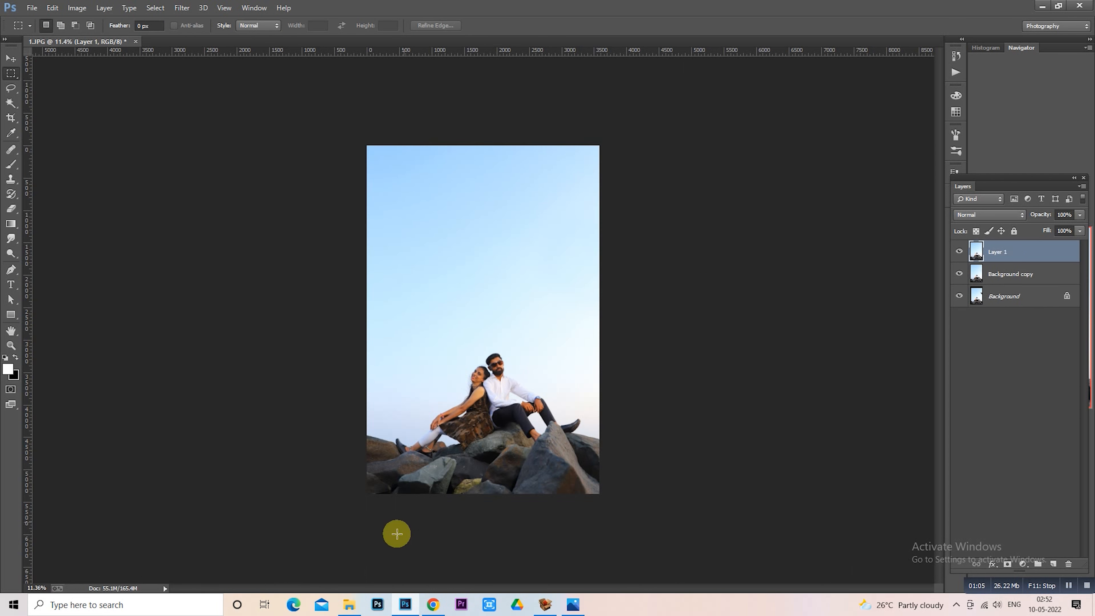
click(361, 610)
drag(369, 194, 540, 279)
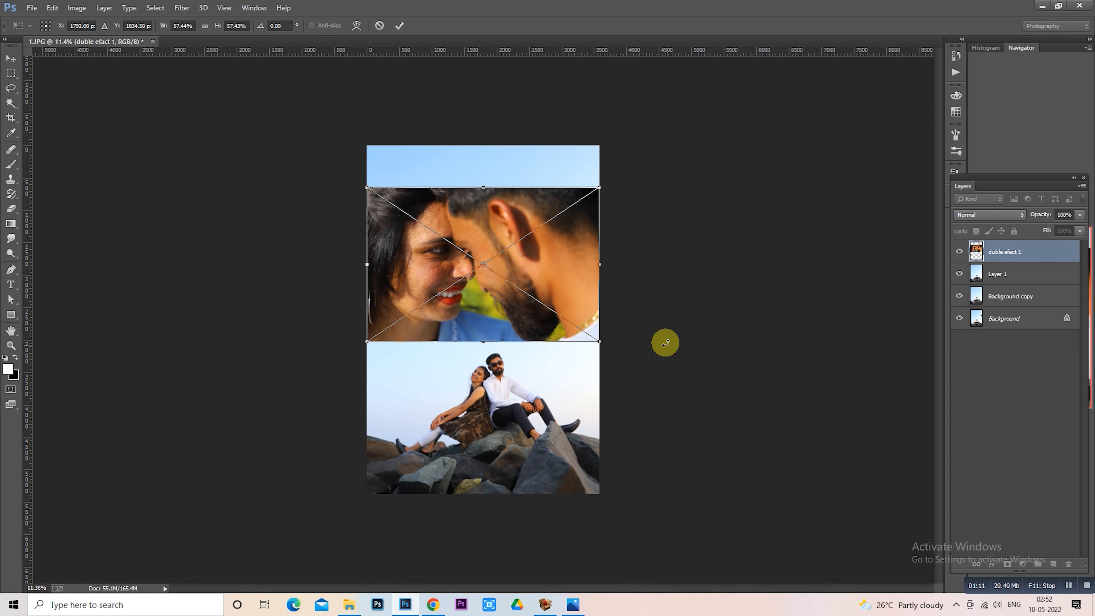
key(Return)
Step: Hide the duble efact 1 layer and start a Quick Selection of the couple's heads and upper bodies on Layer 1
click(958, 252)
click(999, 274)
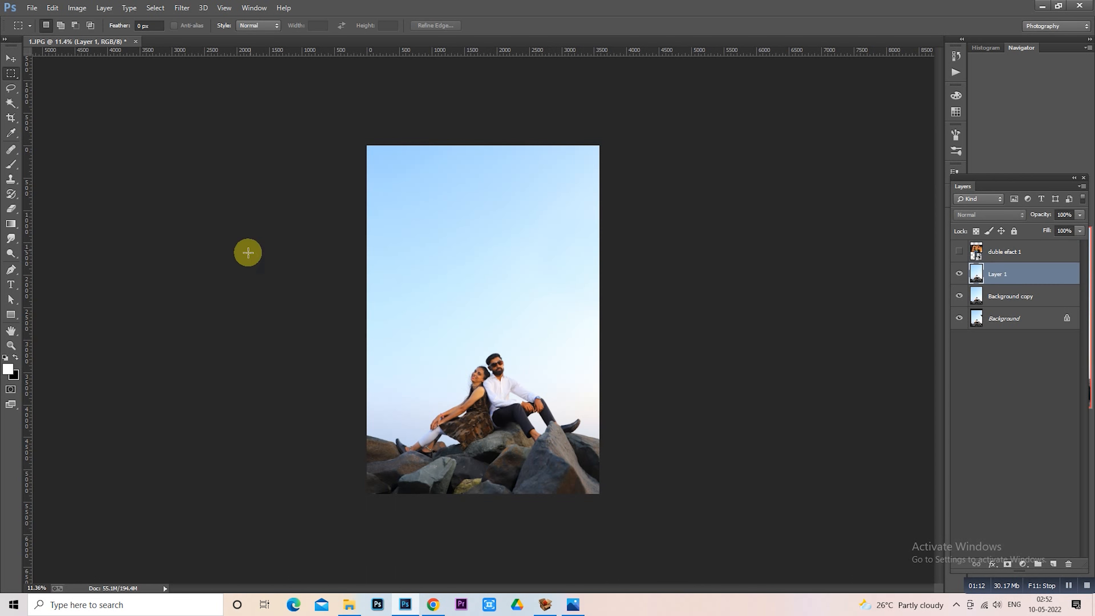
click(11, 102)
click(43, 100)
scroll(474, 301, up, 8)
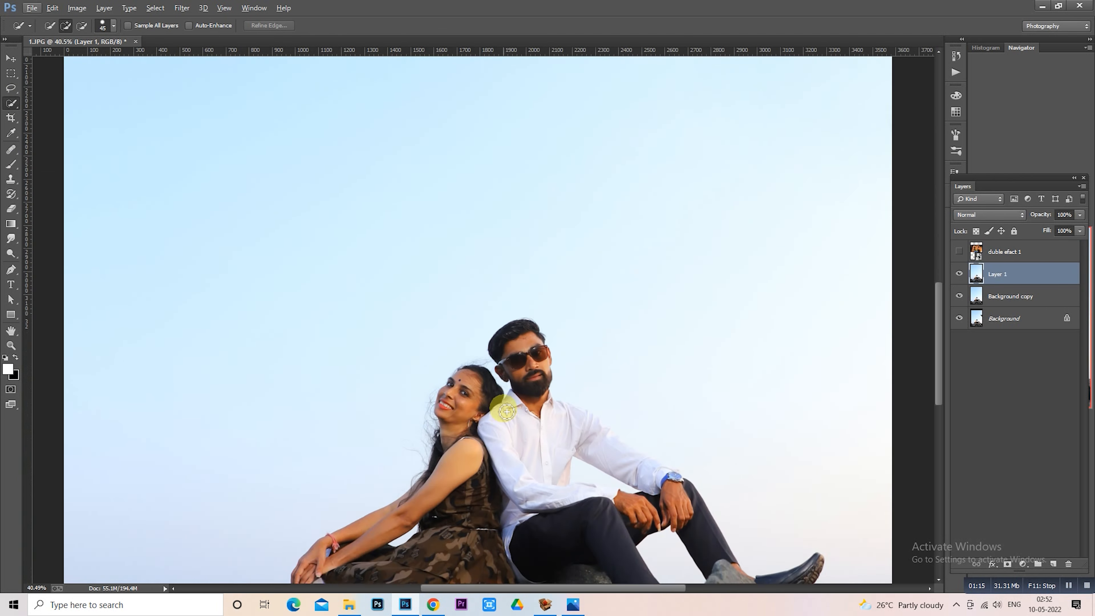
key(bracketleft)
mouse_move(429, 358)
mouse_down()
mouse_move(404, 405)
mouse_move(403, 327)
mouse_up()
mouse_move(478, 343)
mouse_down()
mouse_move(462, 259)
mouse_move(490, 299)
mouse_up()
key(bracketleft)
mouse_move(329, 449)
mouse_down()
mouse_move(301, 458)
mouse_move(388, 496)
mouse_up()
drag(301, 517, 410, 355)
Step: Extend the quick selection over the couple's legs and shoes with a 30 px brush
key(bracketleft)
key(bracketleft)
drag(241, 397, 309, 407)
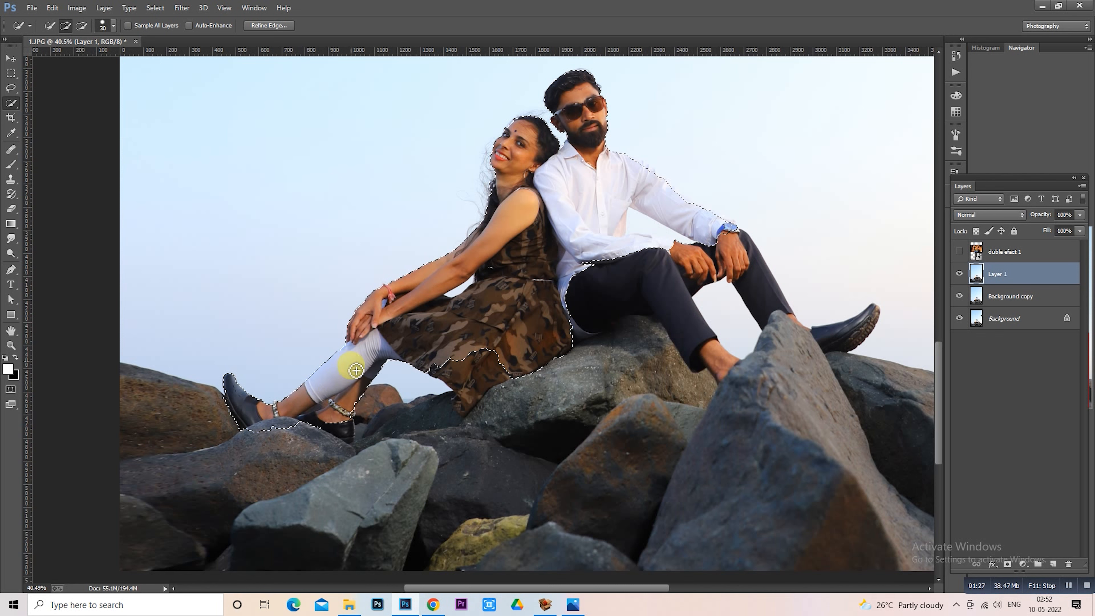
mouse_move(477, 338)
mouse_down()
mouse_move(285, 406)
mouse_move(296, 414)
mouse_up()
mouse_move(261, 449)
mouse_down()
mouse_move(311, 459)
mouse_move(426, 413)
mouse_move(424, 400)
mouse_move(483, 355)
mouse_move(558, 455)
mouse_move(585, 373)
mouse_move(601, 395)
mouse_move(575, 335)
mouse_move(618, 408)
mouse_move(670, 415)
mouse_up()
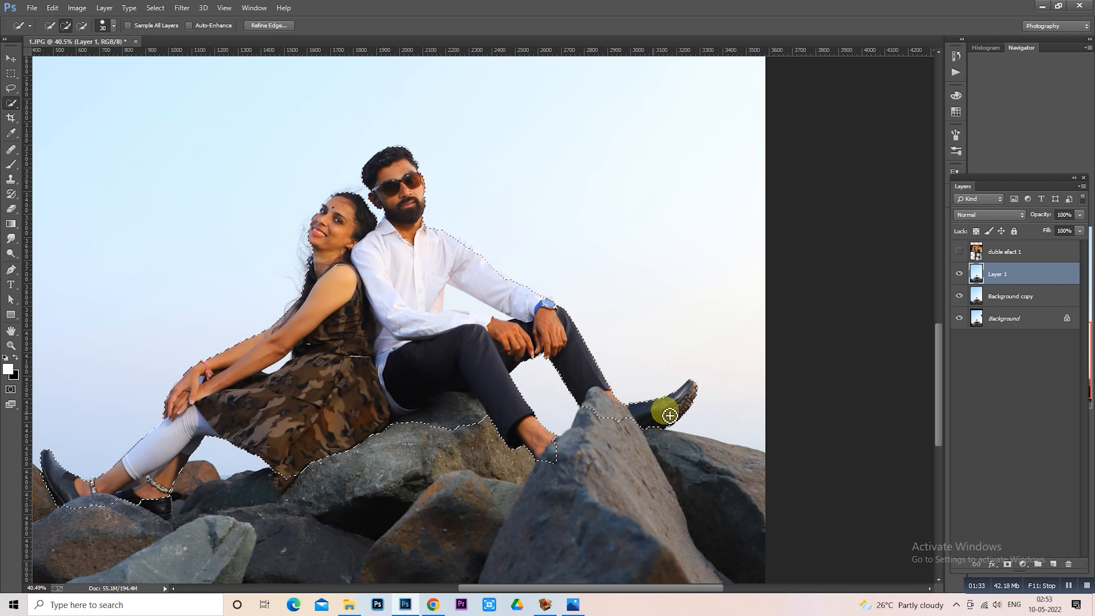
Step: Refine the selection edge along the man's collar, shoulder and sleeve
scroll(562, 428, up, 5)
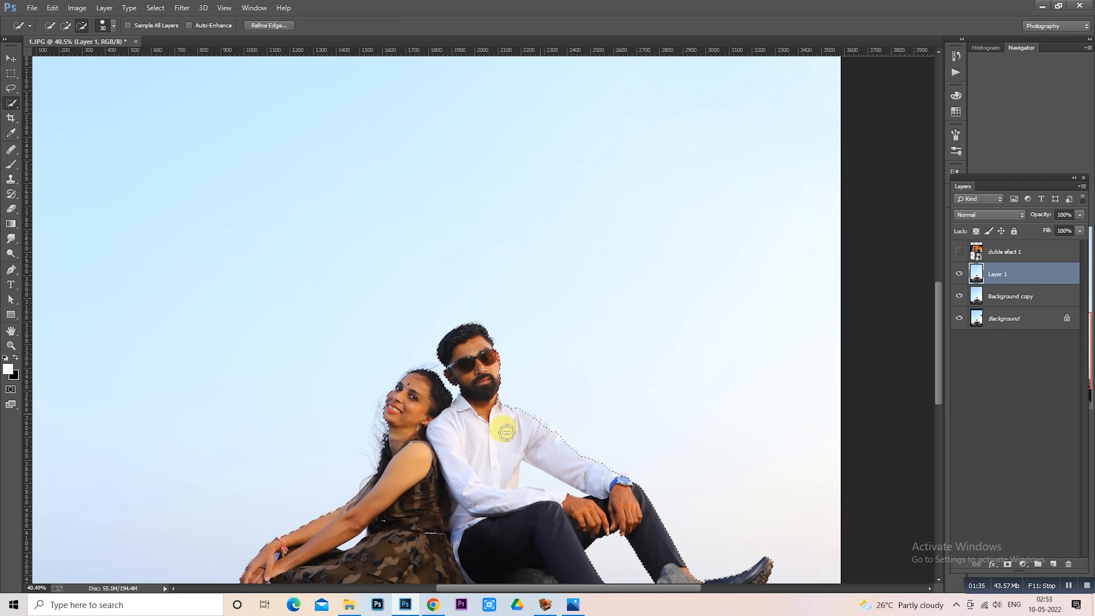
mouse_move(510, 451)
mouse_down()
mouse_move(426, 347)
mouse_move(396, 281)
mouse_move(452, 328)
mouse_up()
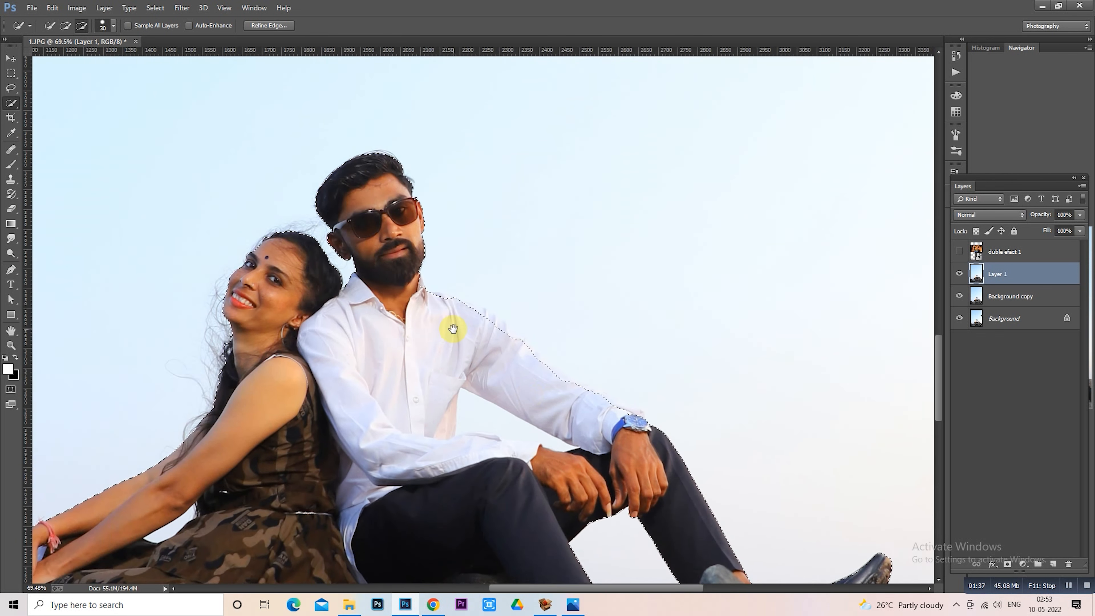
drag(416, 289, 420, 292)
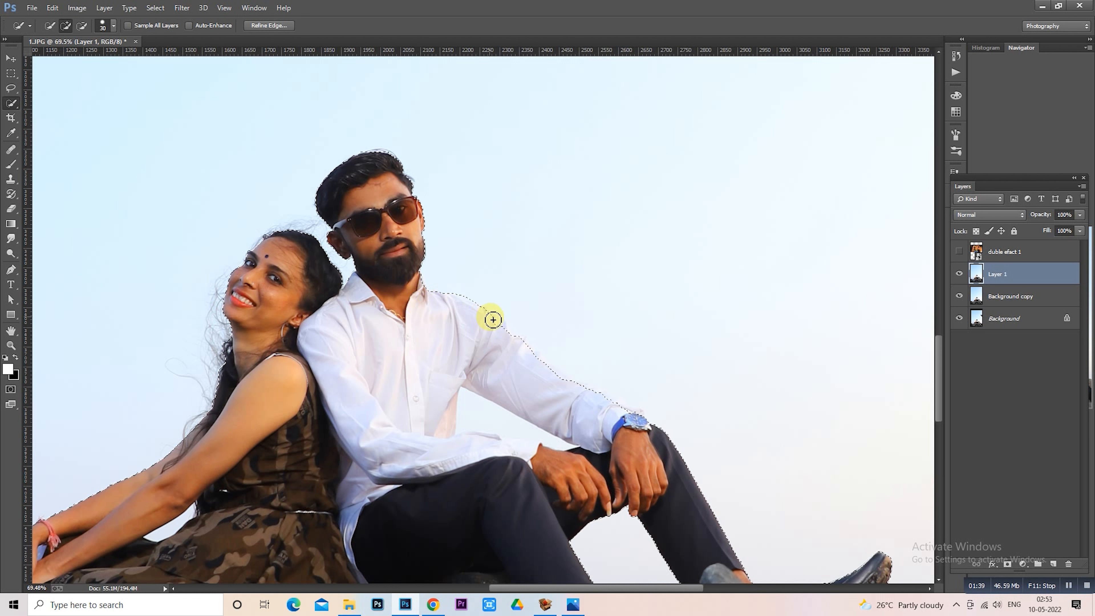
mouse_move(525, 337)
mouse_down()
mouse_move(504, 308)
mouse_move(475, 297)
mouse_up()
drag(553, 356, 487, 278)
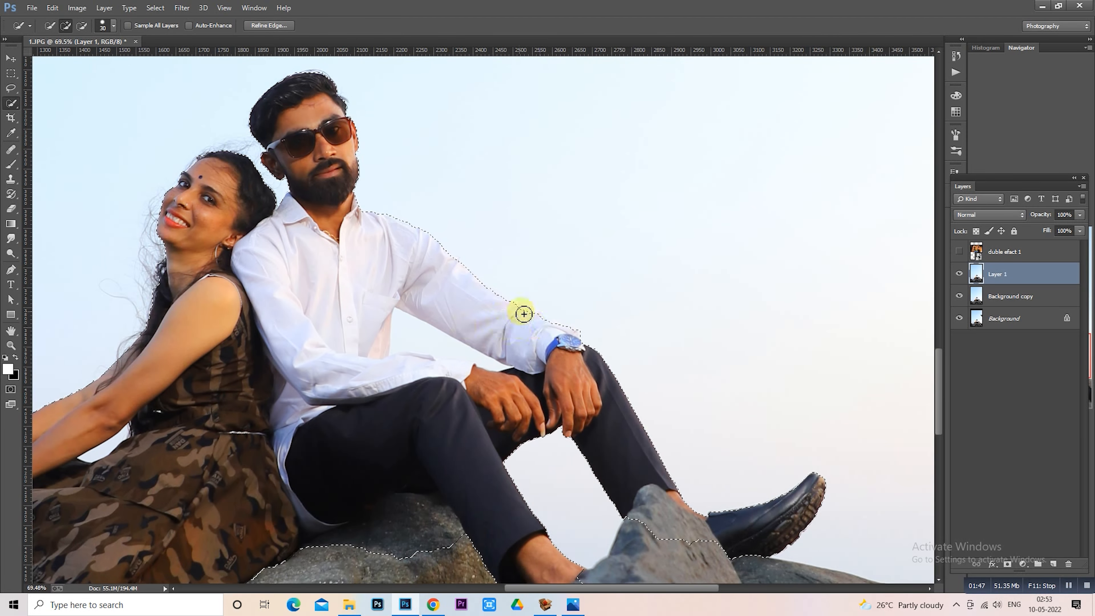
click(523, 314)
Step: Refine the selection around the sky gap between the man's arms, reducing the brush to 9 px
key(bracketleft)
key(bracketleft)
key(alt)
key(bracketright)
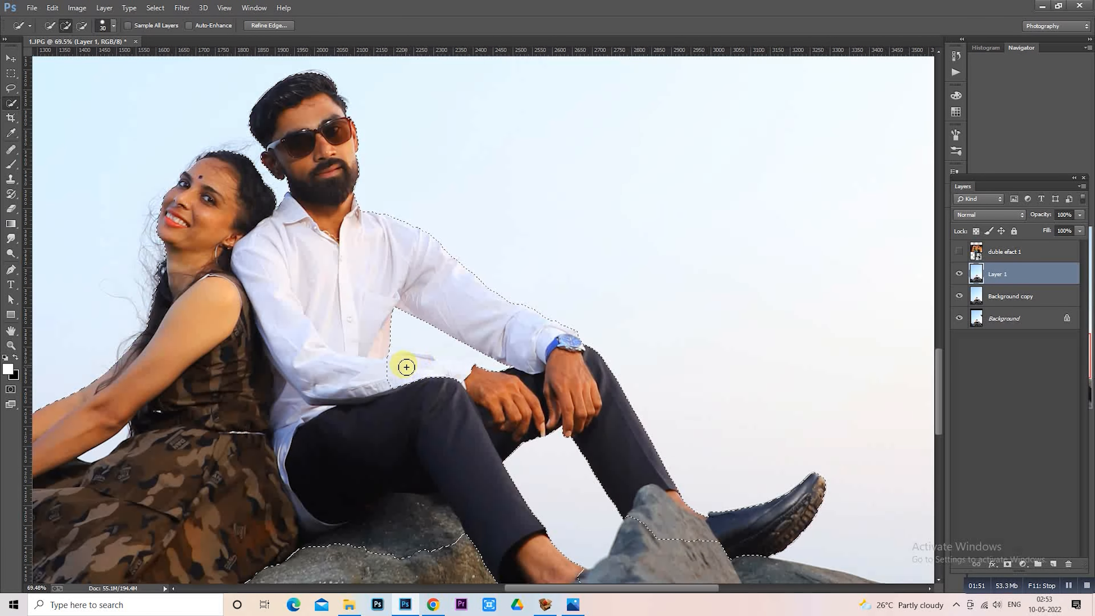
key(bracketleft)
key(bracketleft)
key(bracketleft)
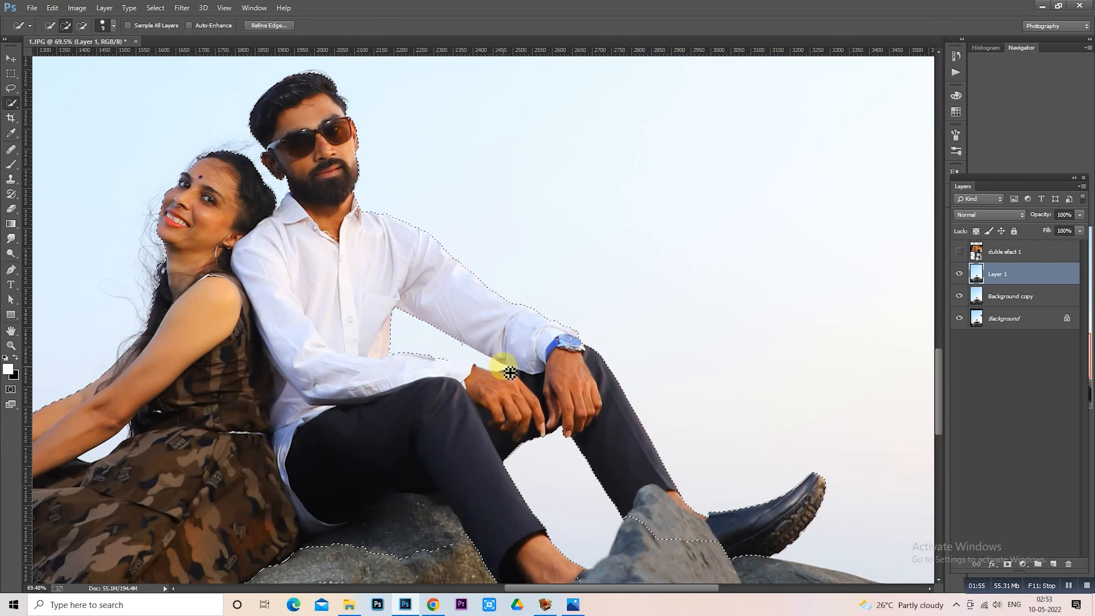
drag(510, 372, 479, 361)
drag(410, 354, 601, 283)
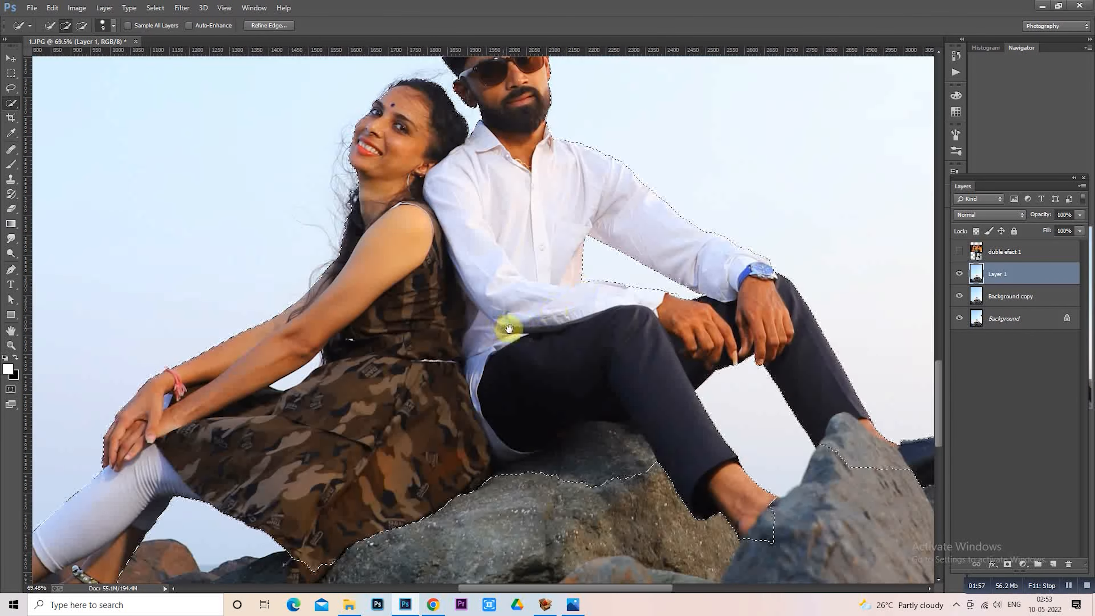
Step: Remove the sky gap between the woman's arm and lap from the selection and check the edge along her dress
drag(405, 334, 540, 318)
drag(423, 373, 444, 365)
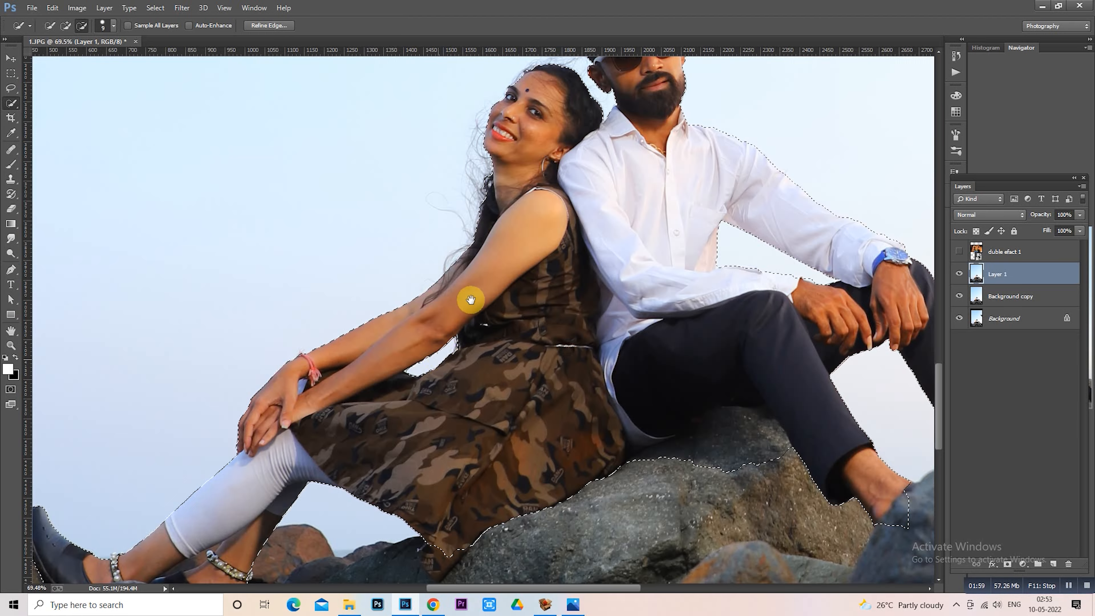
drag(471, 300, 551, 191)
drag(464, 356, 360, 434)
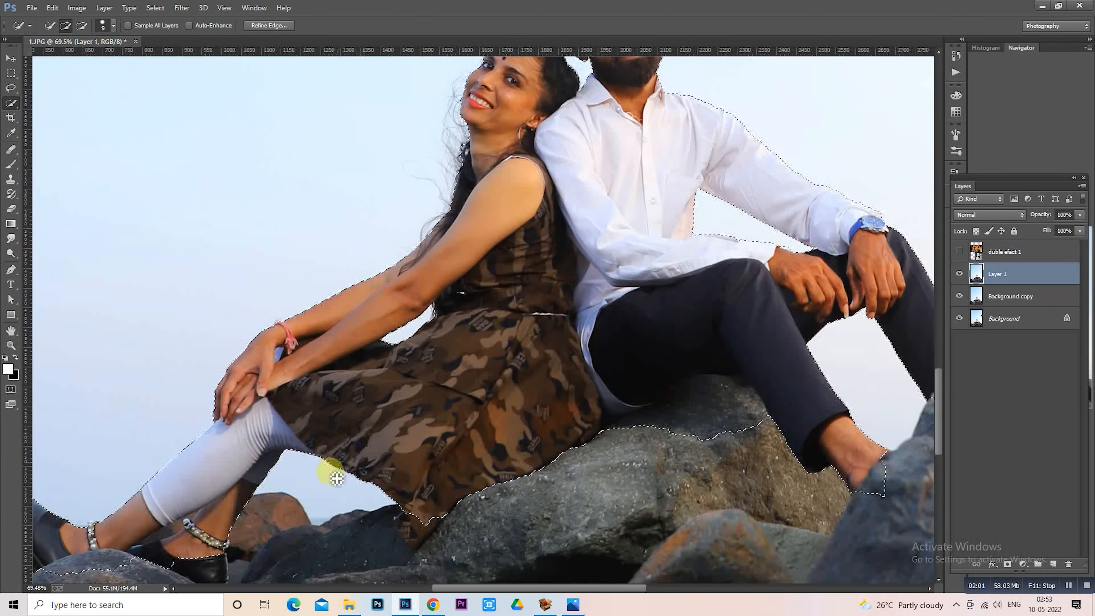
Step: Copy the selected couple to a new layer and move it above the duble efact 1 layer
scroll(336, 477, down, 2)
scroll(349, 421, up, 1)
scroll(358, 433, down, 1)
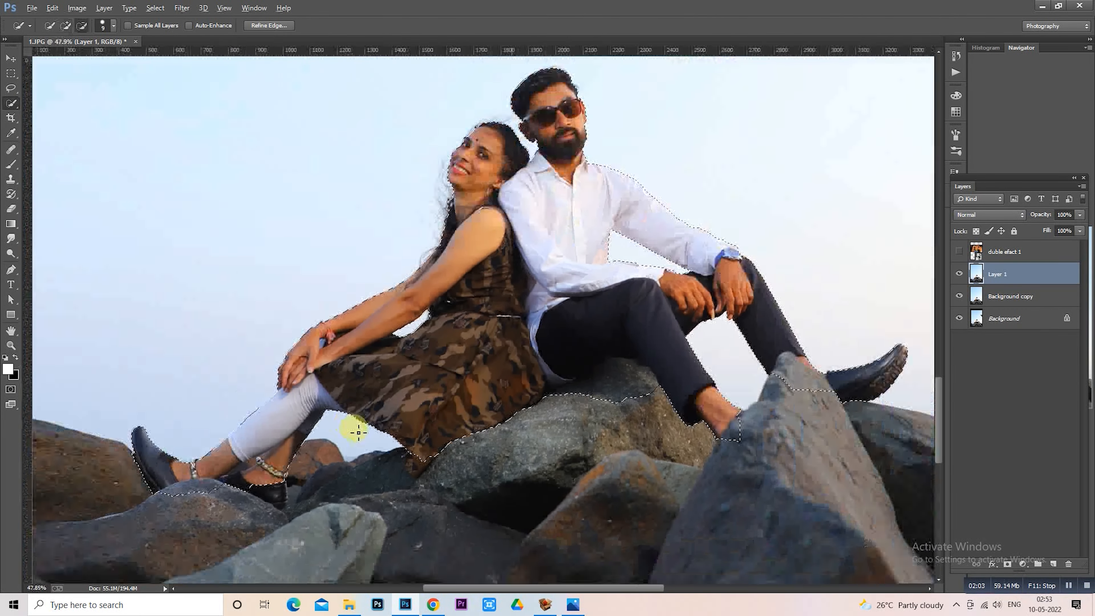
scroll(358, 432, down, 3)
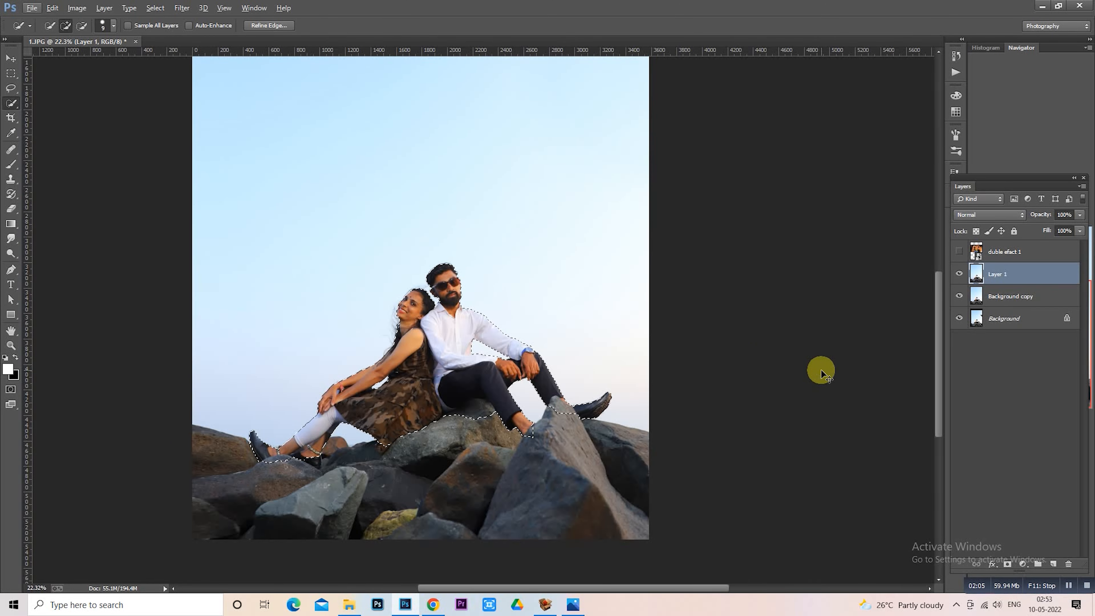
key(ctrl+j)
drag(994, 276, 972, 256)
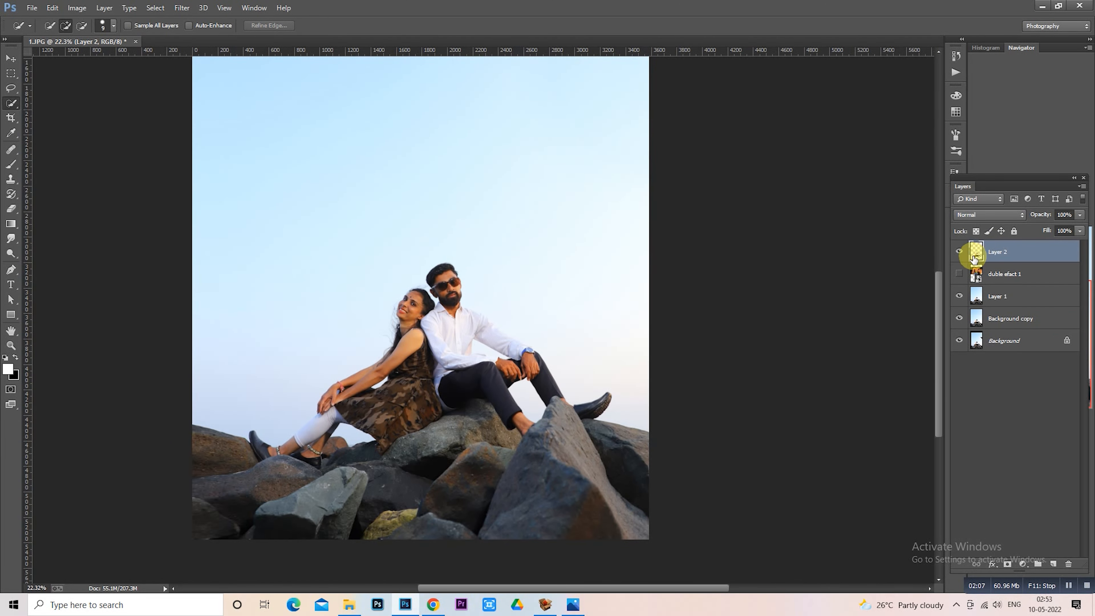
Step: Show the duble efact 1 layer and rasterize it
click(959, 276)
click(987, 274)
scroll(552, 303, down, 2)
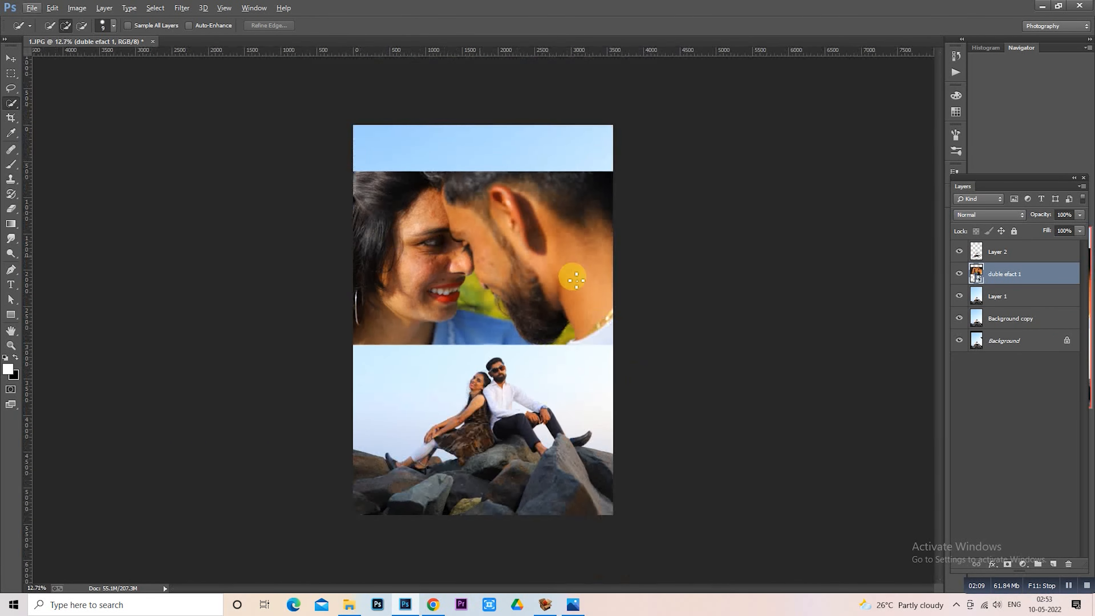
right_click(1006, 275)
click(929, 272)
scroll(313, 215, down, 1)
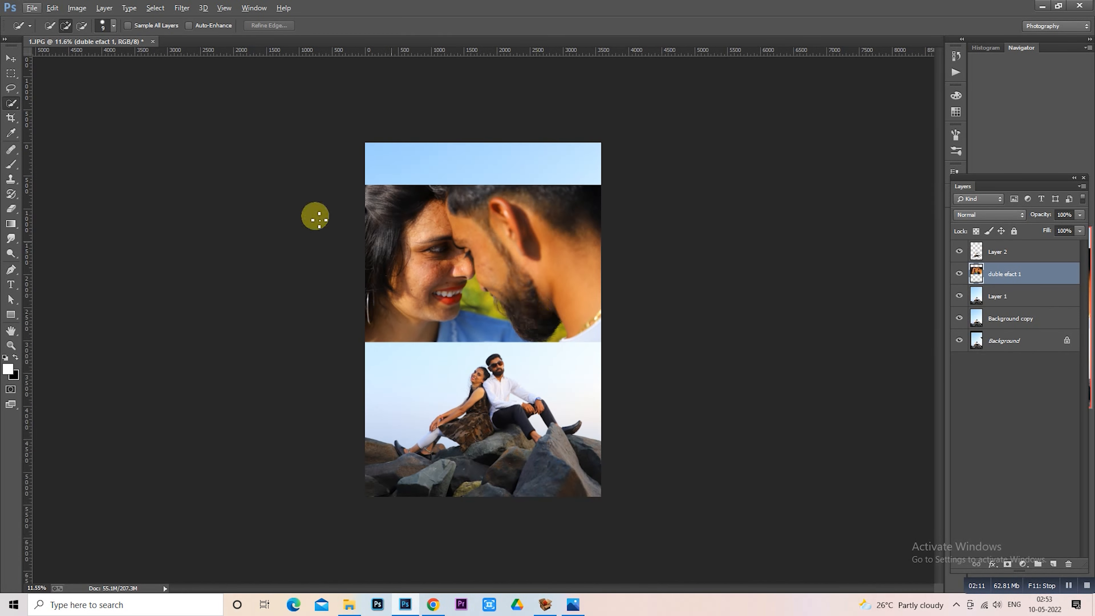
Step: Scale the duble efact 1 photo to about 210% and position it so the two faces fill the canvas behind the couple
click(12, 73)
scroll(391, 276, down, 1)
right_click(456, 259)
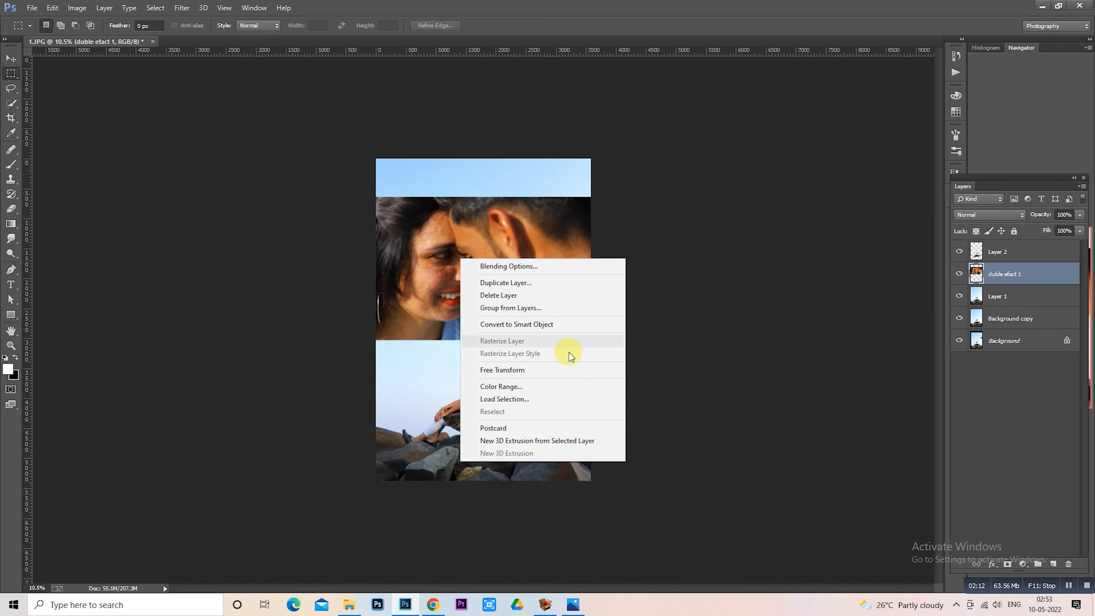
click(573, 371)
drag(591, 339, 614, 380)
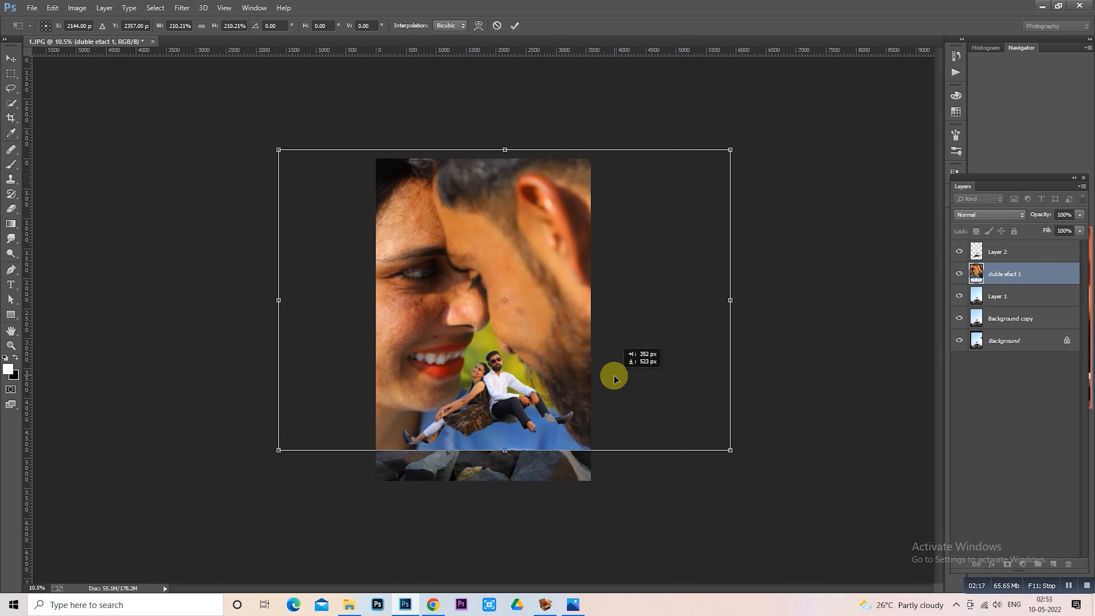
key(Return)
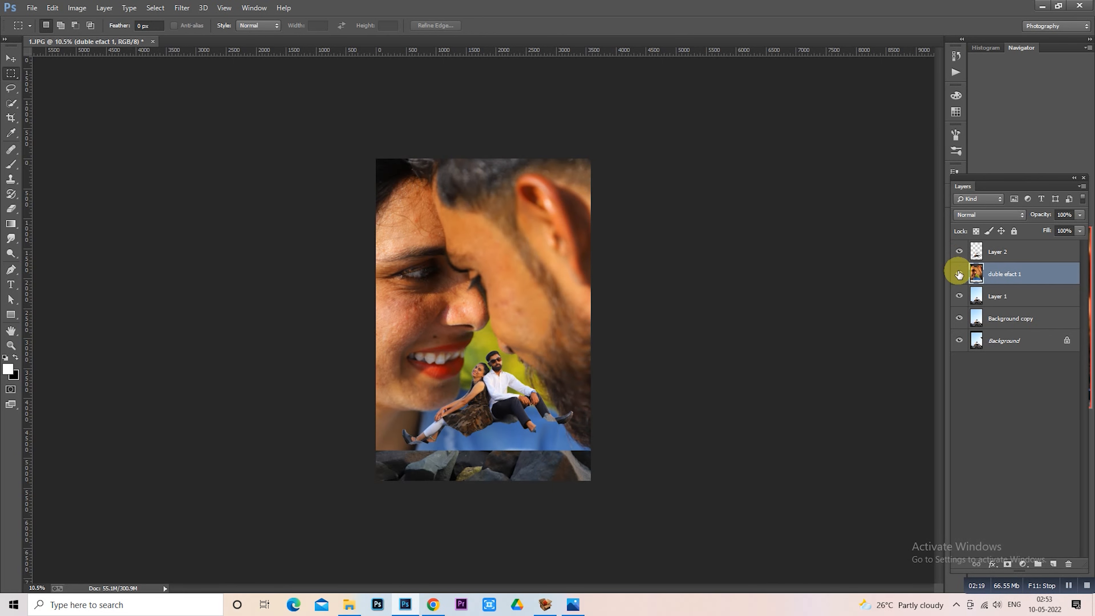
Step: Hide the duble efact 1 layer and load Layer 2 Transparency as a new selection
click(958, 274)
click(986, 252)
right_click(561, 256)
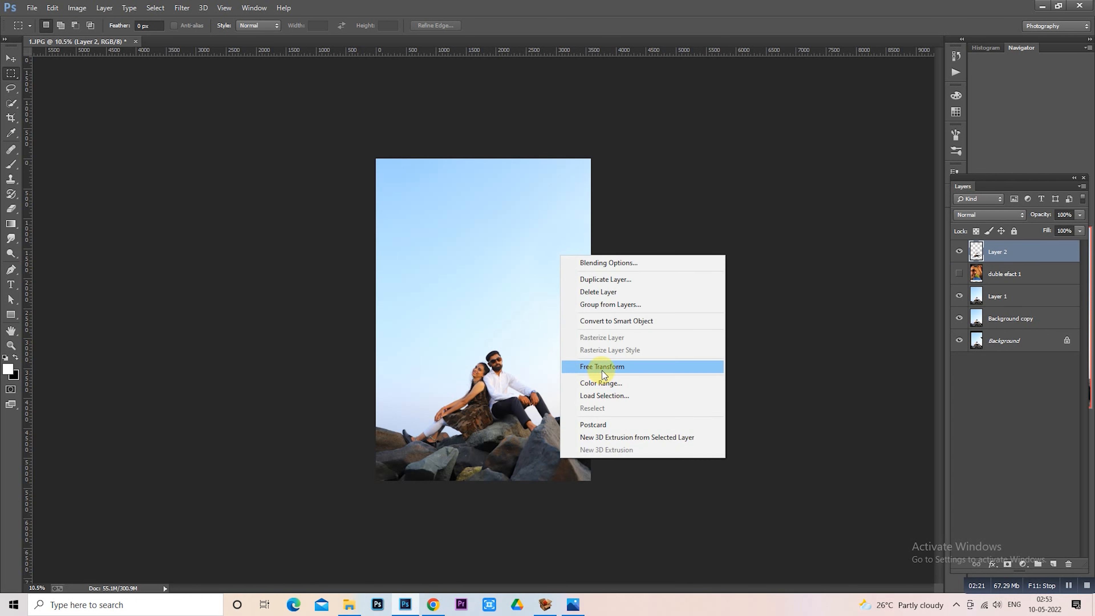
click(608, 395)
scroll(498, 317, up, 2)
click(642, 174)
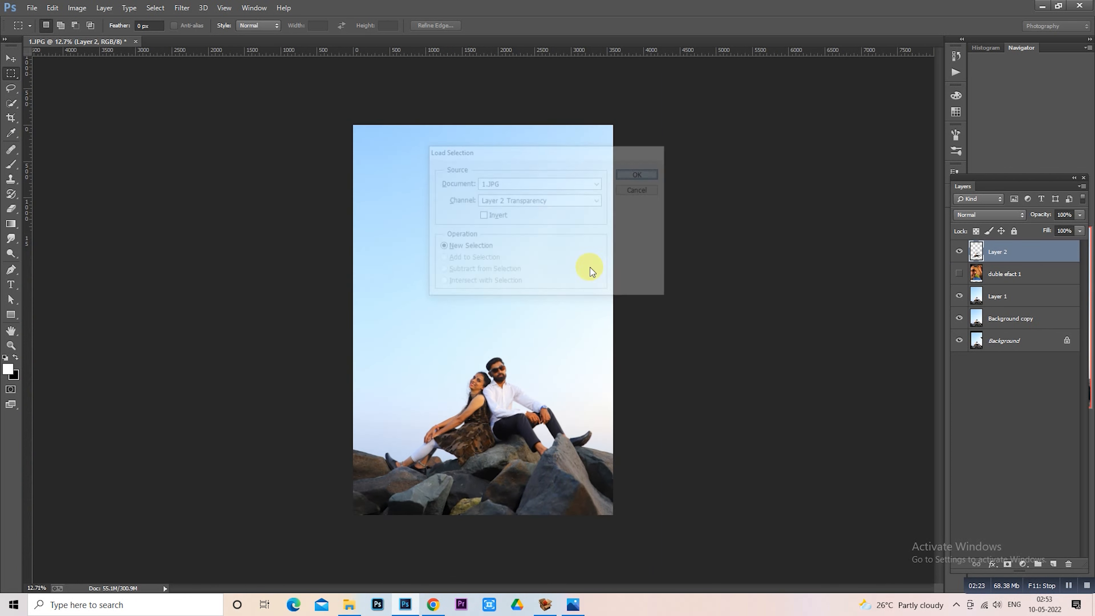
Step: Hide Layer 2 and extend the selection on Layer 1 over all the rocks with a 125 px Quick Selection brush
scroll(511, 383, up, 2)
click(958, 254)
click(995, 296)
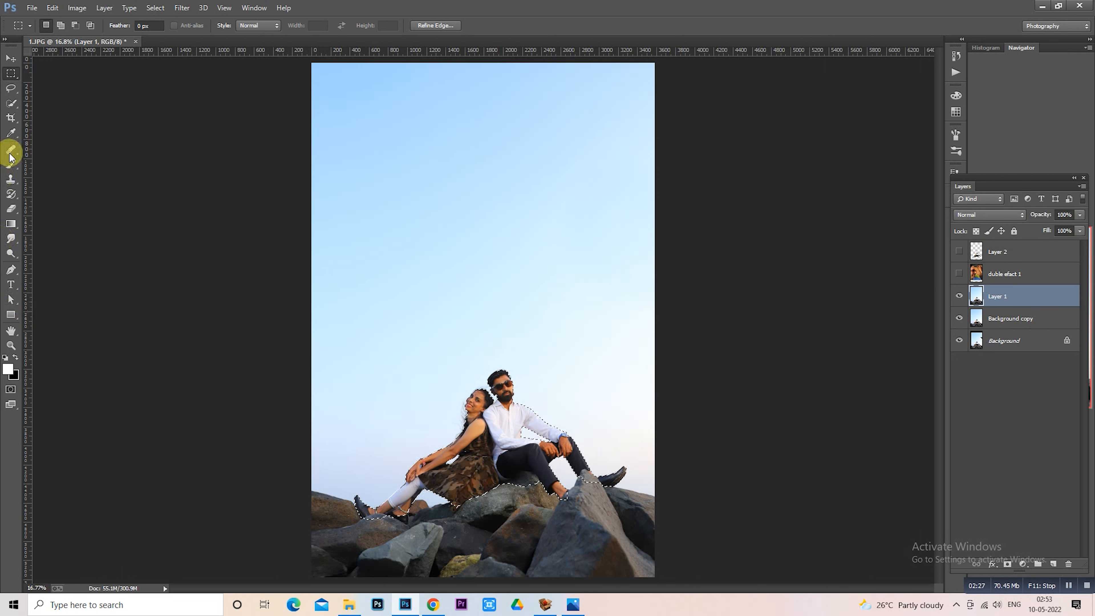
click(11, 103)
scroll(408, 452, up, 1)
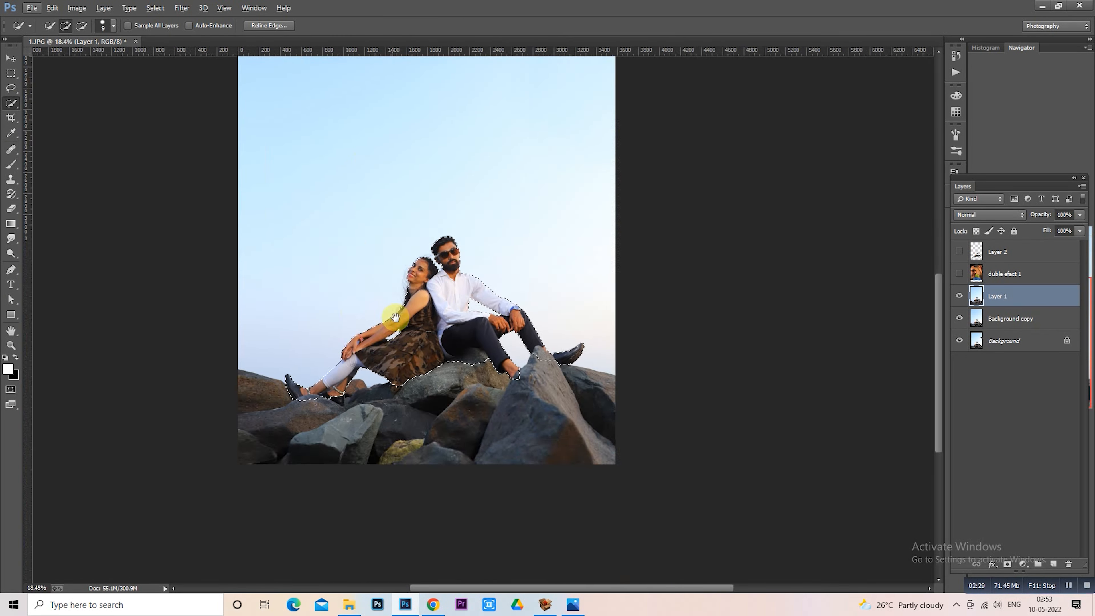
key(])
key(])
key(])
key(])
key(])
key(])
key(])
key(])
key(])
key(])
key(])
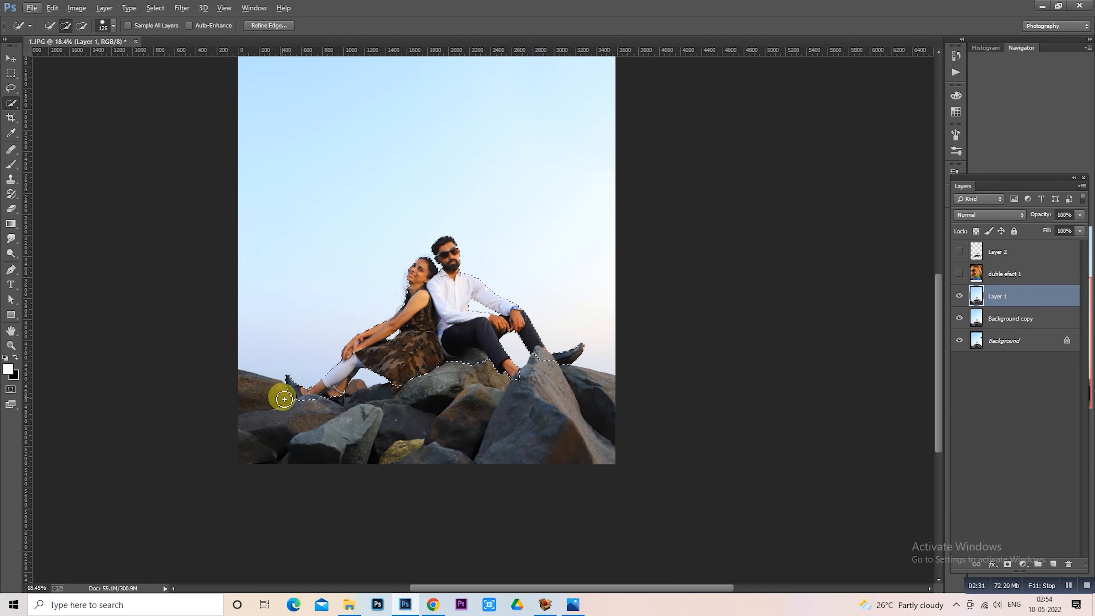
mouse_move(284, 399)
mouse_down()
mouse_move(236, 386)
mouse_move(374, 413)
mouse_move(372, 399)
mouse_move(501, 403)
mouse_move(542, 383)
mouse_move(604, 393)
mouse_move(812, 381)
mouse_up()
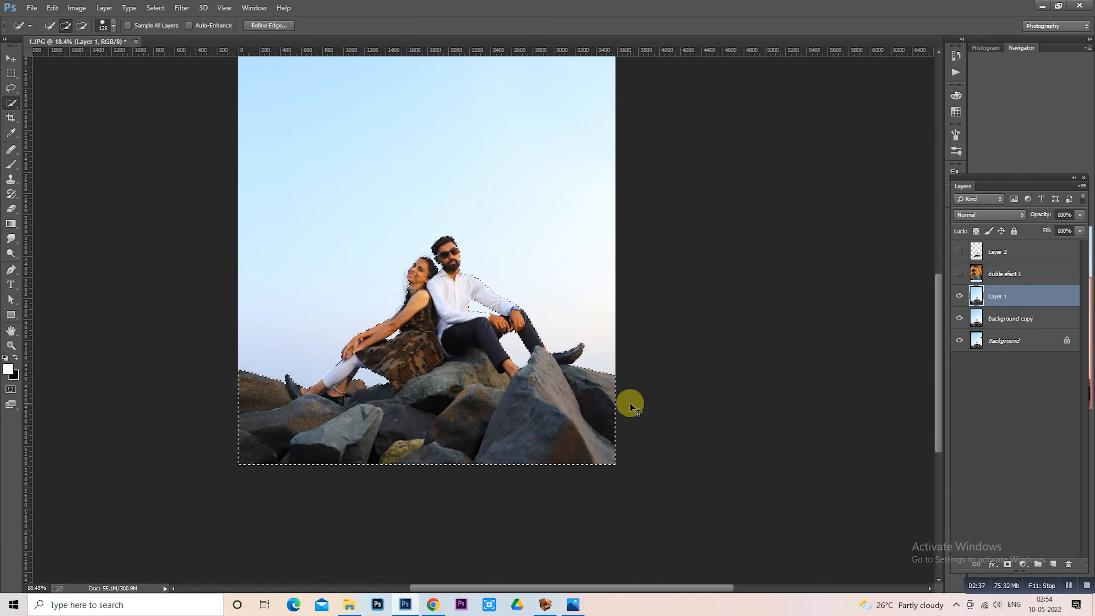
Step: Copy the selected couple and rocks to a new layer and delete Layer 2
key(ctrl+j)
click(991, 257)
key(Delete)
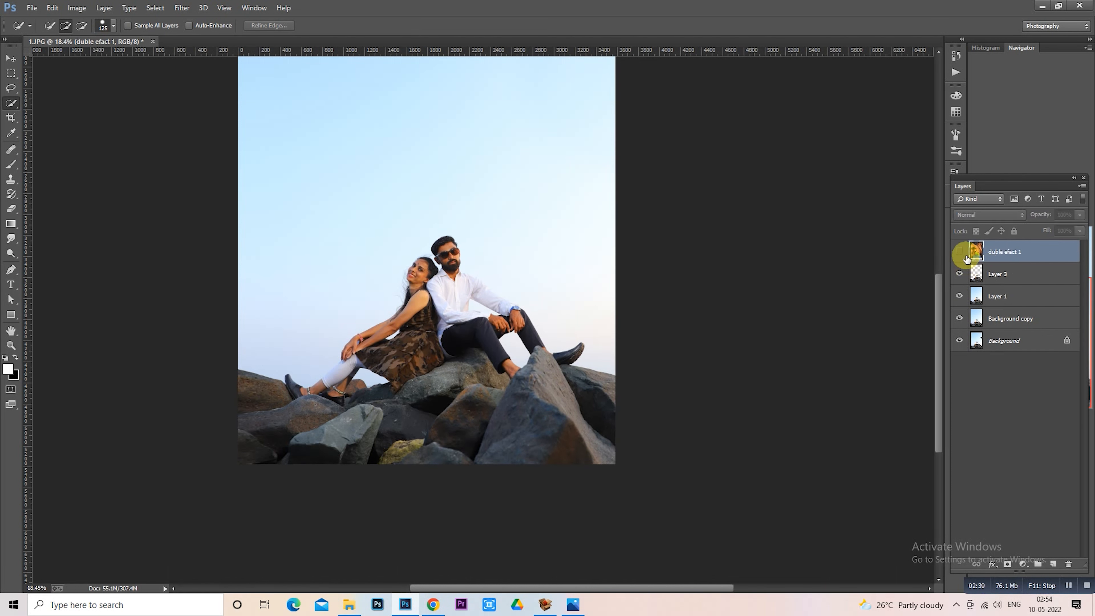
Step: Move Layer 3 above the duble efact 1 layer and make duble efact 1 visible
drag(990, 276, 991, 249)
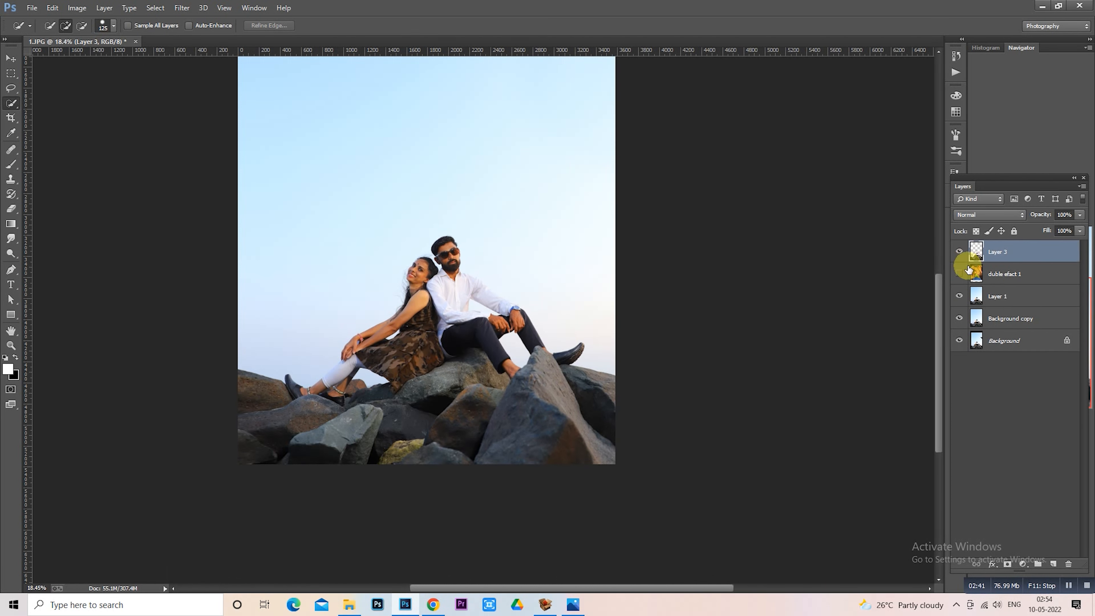
click(958, 274)
click(11, 73)
scroll(358, 296, down, 3)
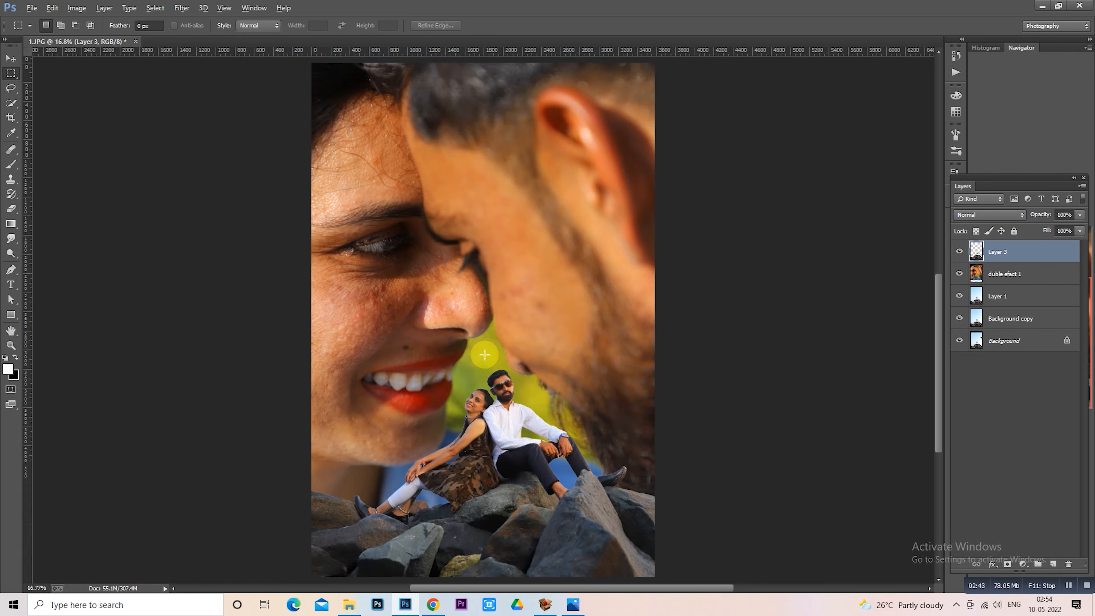
Step: Add a layer mask to the duble efact 1 layer and hide Layer 3
click(1017, 271)
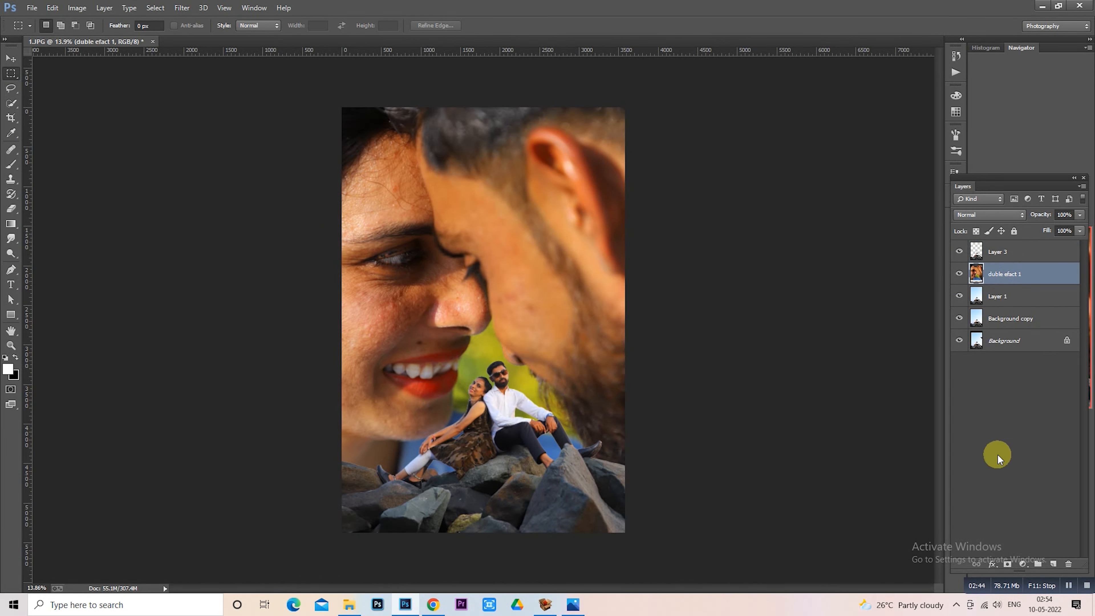
click(1007, 564)
click(957, 251)
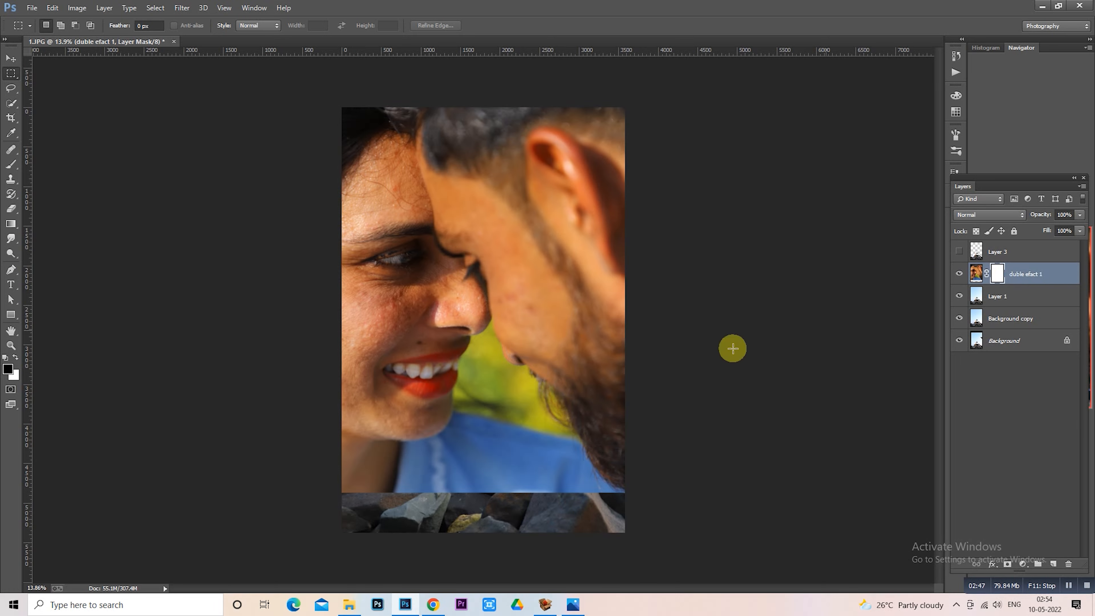
scroll(731, 347, up, 3)
drag(534, 385, 495, 356)
scroll(495, 356, up, 1)
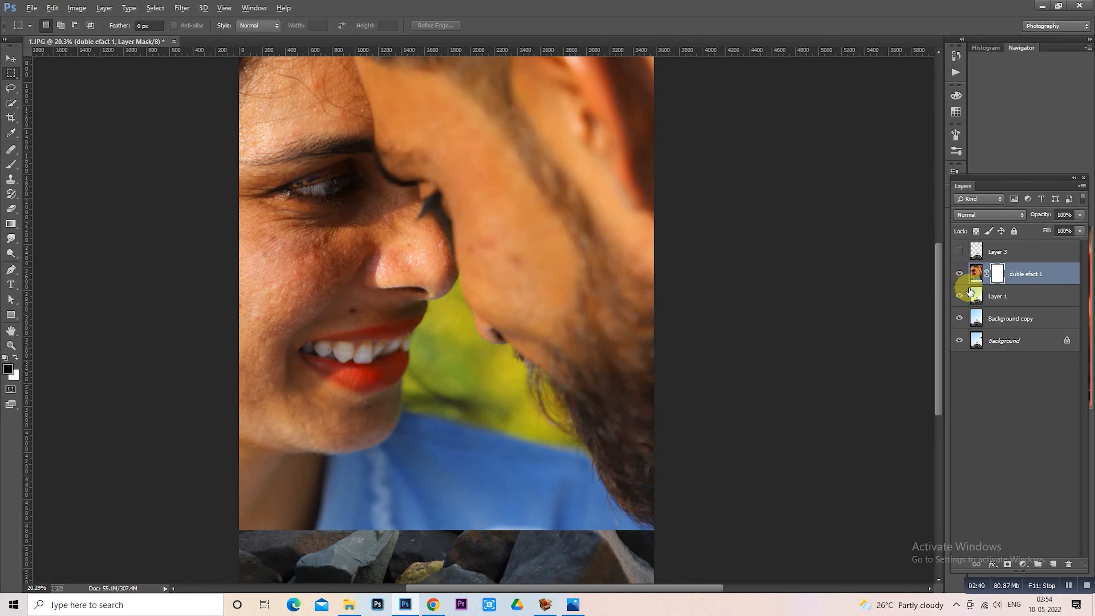
click(991, 295)
scroll(372, 393, up, 1)
scroll(372, 393, up, 1)
click(1004, 274)
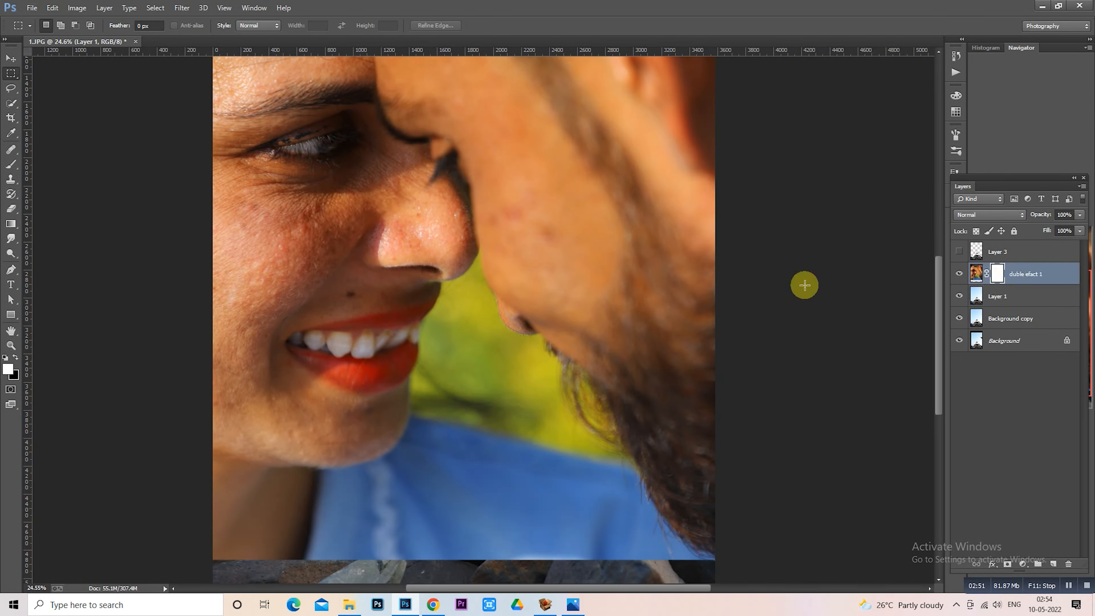
Step: Paint black on the duble efact 1 mask with a 50–60 px brush along both faces' edges around the gap
click(11, 164)
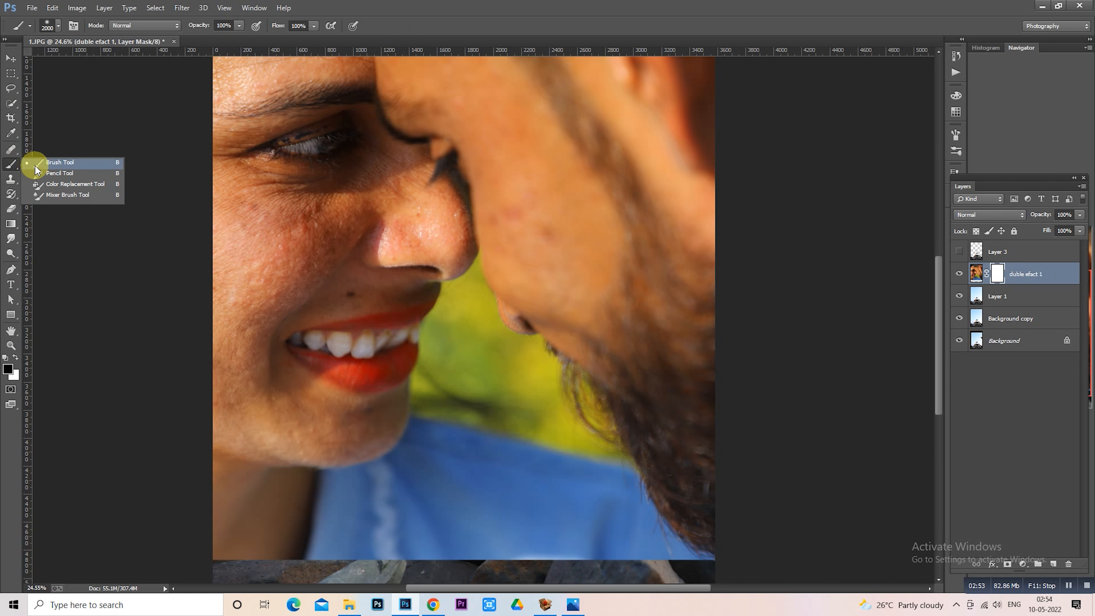
scroll(487, 369, up, 3)
scroll(482, 372, up, 1)
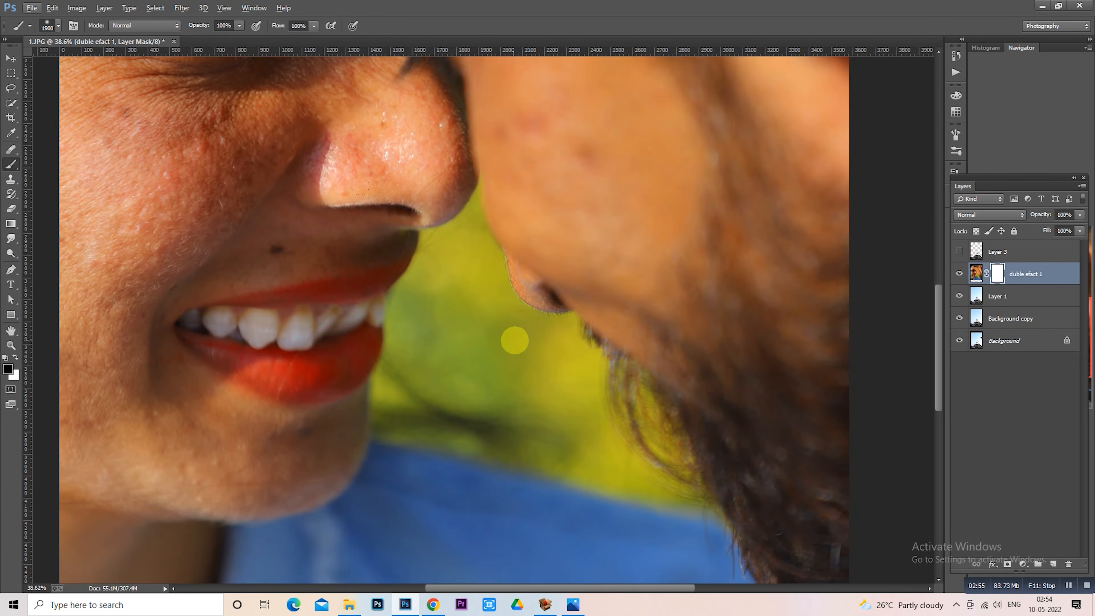
key(bracketleft)
key(bracketleft)
key(bracketleft)
key(bracketleft)
key(bracketleft)
key(bracketleft)
key(bracketleft)
key(bracketleft)
key(bracketleft)
key(bracketleft)
key(bracketleft)
key(bracketleft)
key(bracketleft)
key(bracketleft)
key(bracketleft)
key(bracketleft)
key(bracketleft)
key(bracketleft)
key(bracketleft)
key(bracketleft)
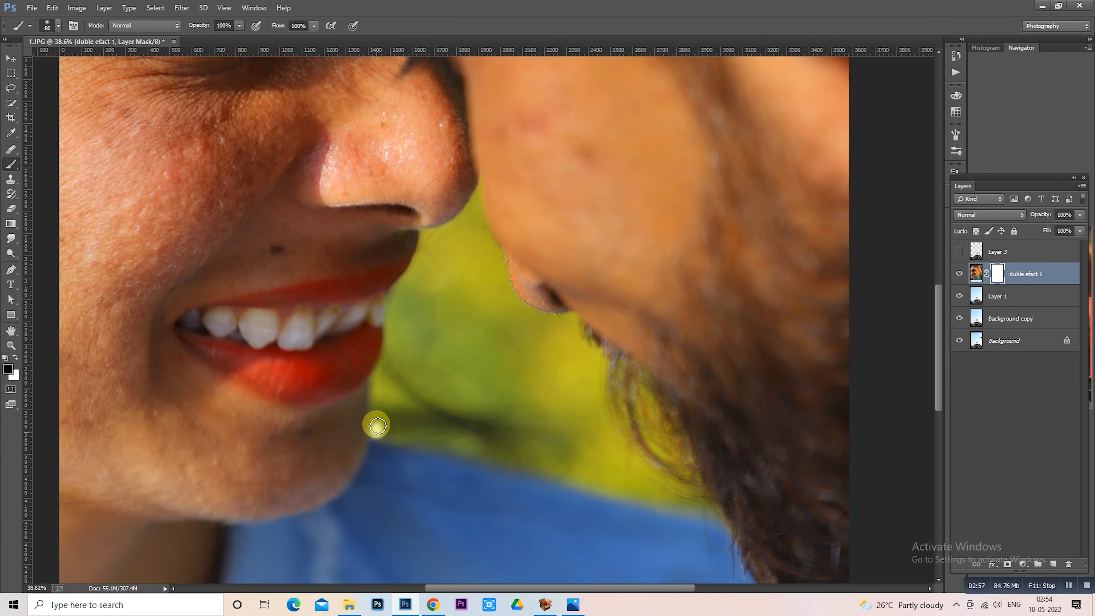
drag(376, 388, 397, 342)
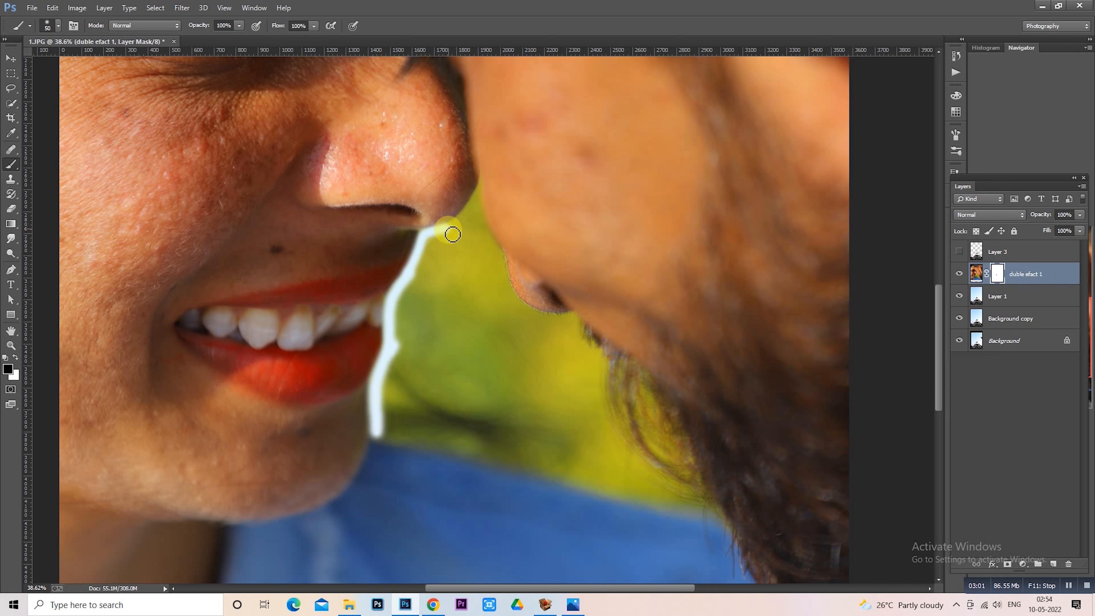
drag(477, 201, 540, 329)
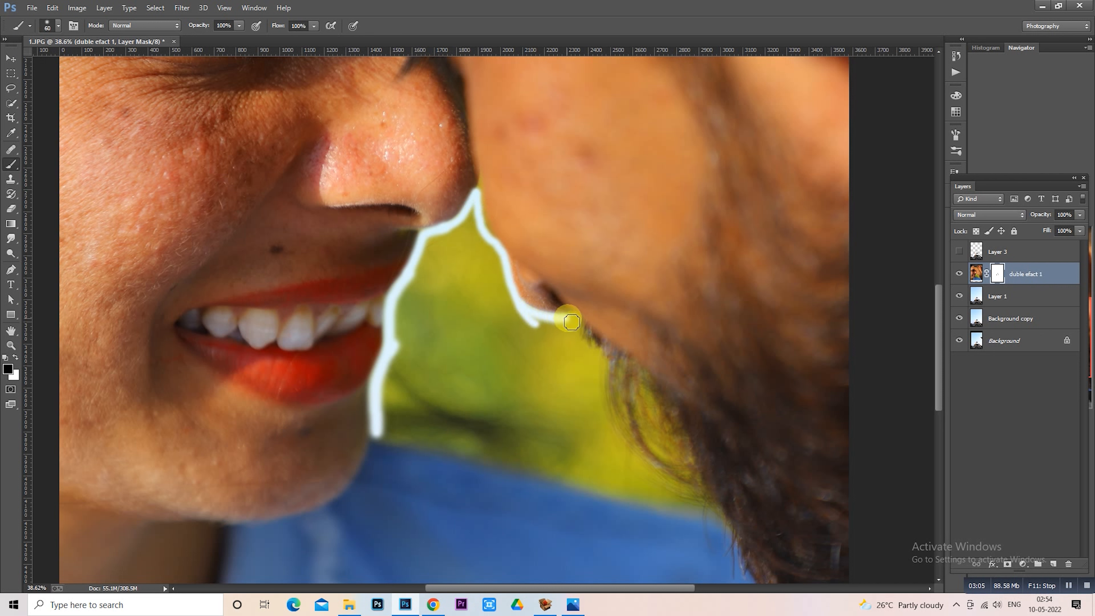
drag(578, 326, 632, 479)
Step: Widen the masked band inside both face edges and along the blue shirt with a brush of about 100–150 px
key(bracketright)
key(bracketright)
key(bracketright)
key(bracketright)
key(bracketright)
key(bracketright)
mouse_move(615, 376)
mouse_down()
mouse_move(640, 400)
mouse_move(623, 379)
mouse_move(666, 481)
mouse_move(674, 469)
mouse_move(621, 478)
mouse_move(629, 480)
mouse_move(386, 423)
mouse_move(490, 441)
mouse_up()
key(bracketleft)
key(bracketleft)
key(bracketright)
drag(397, 381, 407, 287)
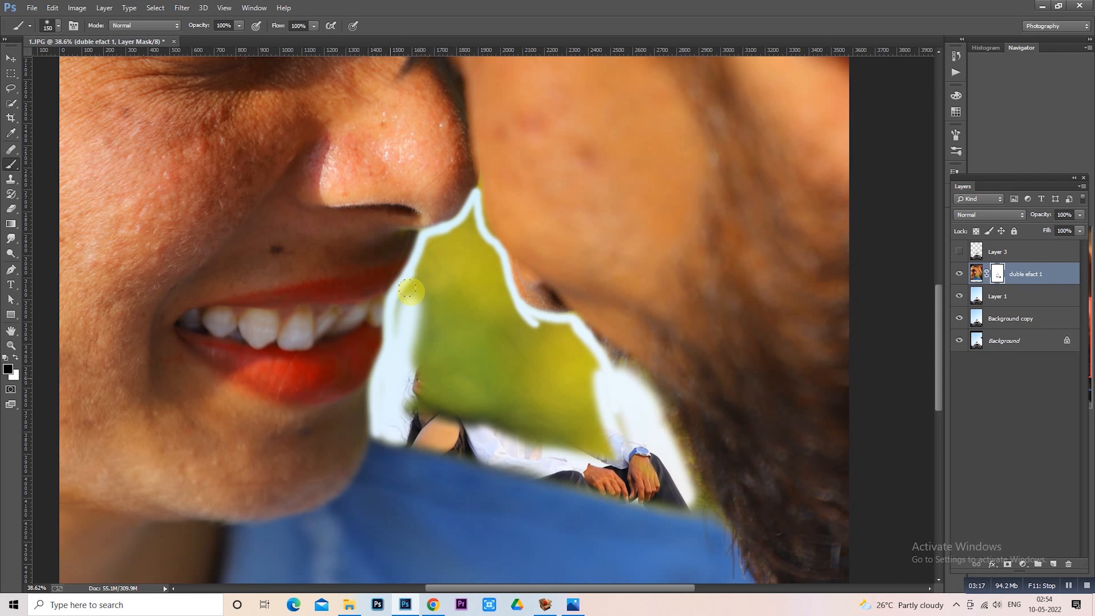
drag(398, 328, 432, 244)
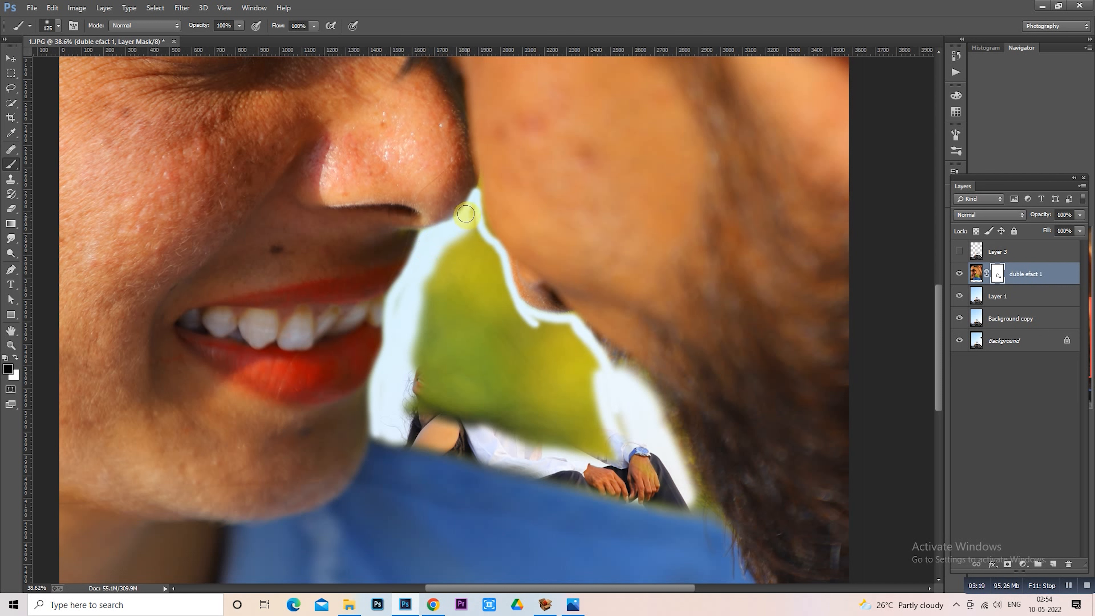
drag(472, 213, 497, 277)
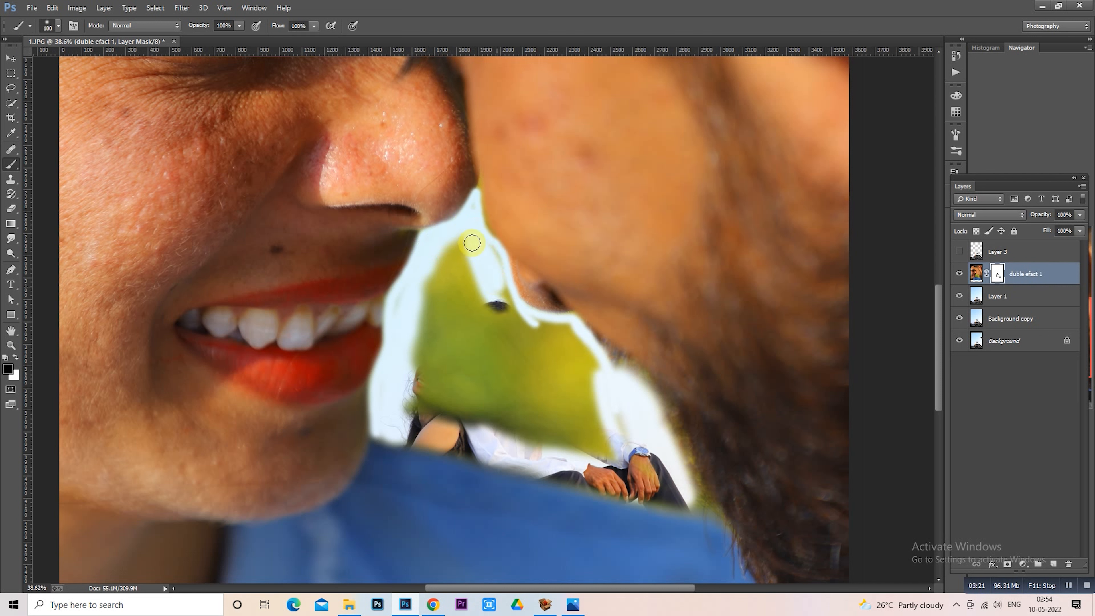
Step: Mask out the remaining green background between the two faces with a larger brush, uncovering the seated couple
key(bracketright)
key(bracketright)
key(bracketright)
mouse_move(506, 326)
mouse_down()
mouse_move(532, 342)
mouse_move(553, 335)
mouse_move(517, 326)
mouse_move(543, 322)
mouse_move(571, 335)
mouse_move(595, 393)
mouse_move(618, 411)
mouse_move(593, 361)
mouse_move(623, 383)
mouse_move(624, 415)
mouse_move(580, 423)
mouse_move(482, 405)
mouse_move(589, 443)
mouse_up()
key(bracketleft)
drag(607, 480, 683, 505)
key(bracketleft)
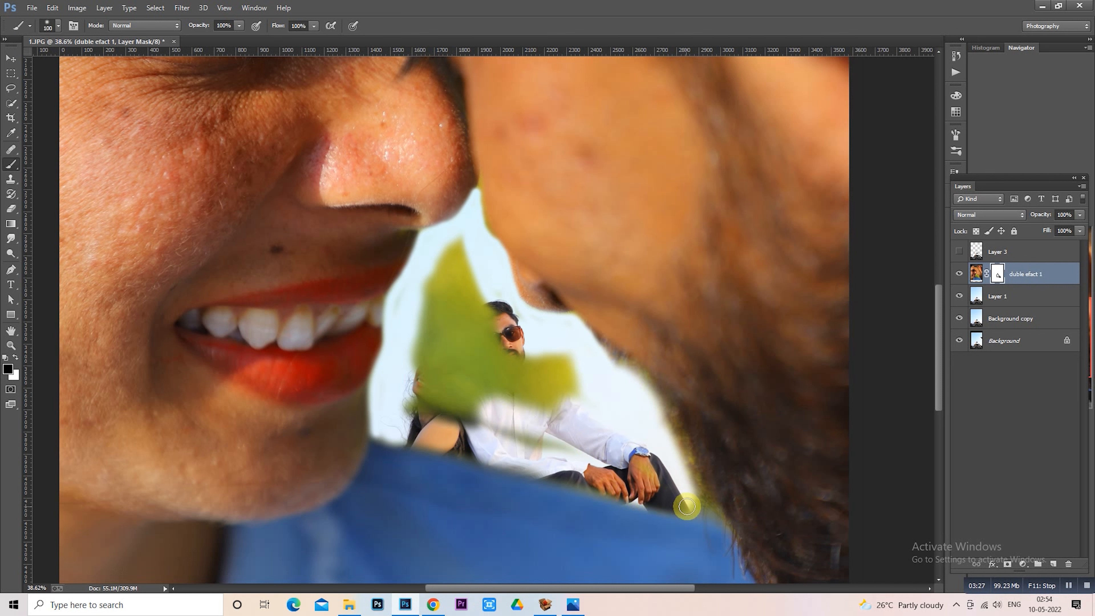
key(bracketright)
key(bracketright)
mouse_move(576, 424)
mouse_down()
mouse_move(563, 363)
mouse_move(540, 360)
mouse_move(452, 280)
mouse_move(459, 237)
mouse_move(399, 307)
mouse_move(425, 356)
mouse_move(414, 393)
mouse_move(424, 404)
mouse_move(544, 418)
mouse_move(546, 431)
mouse_move(570, 423)
mouse_move(470, 325)
mouse_move(461, 265)
mouse_move(445, 373)
mouse_up()
key(bracketright)
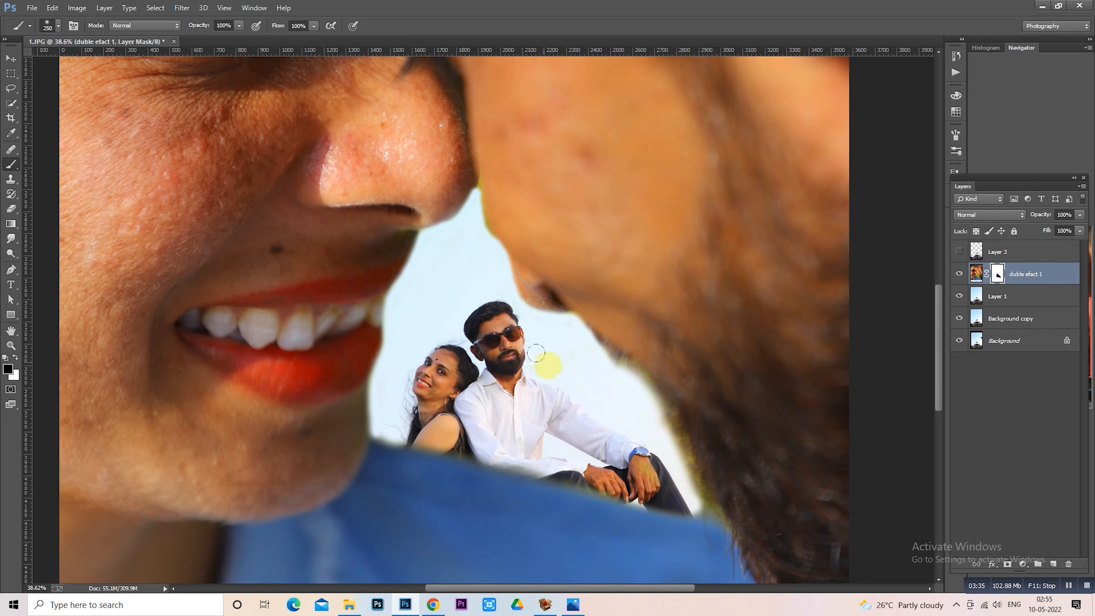
Step: Show Layer 3 again over the masked close-up
scroll(566, 367, down, 4)
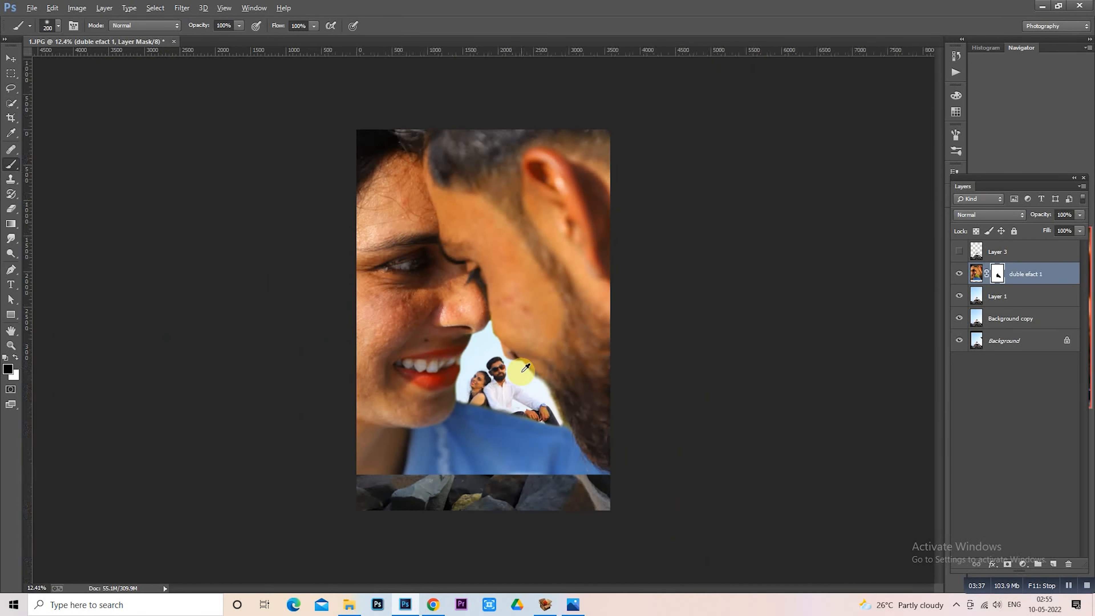
click(958, 251)
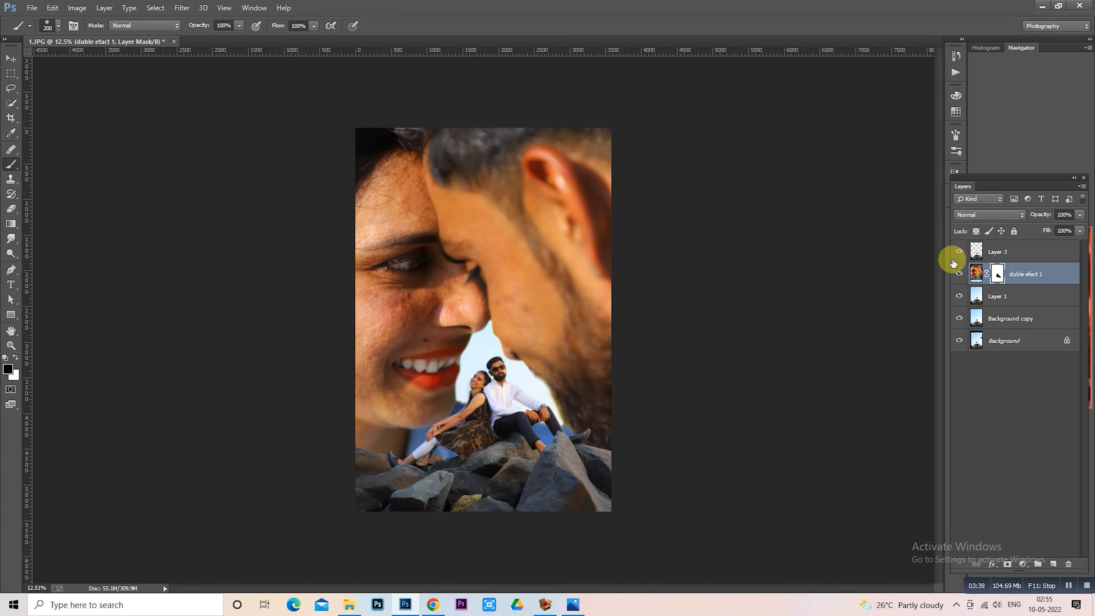
scroll(489, 313, up, 1)
click(11, 74)
scroll(430, 261, down, 1)
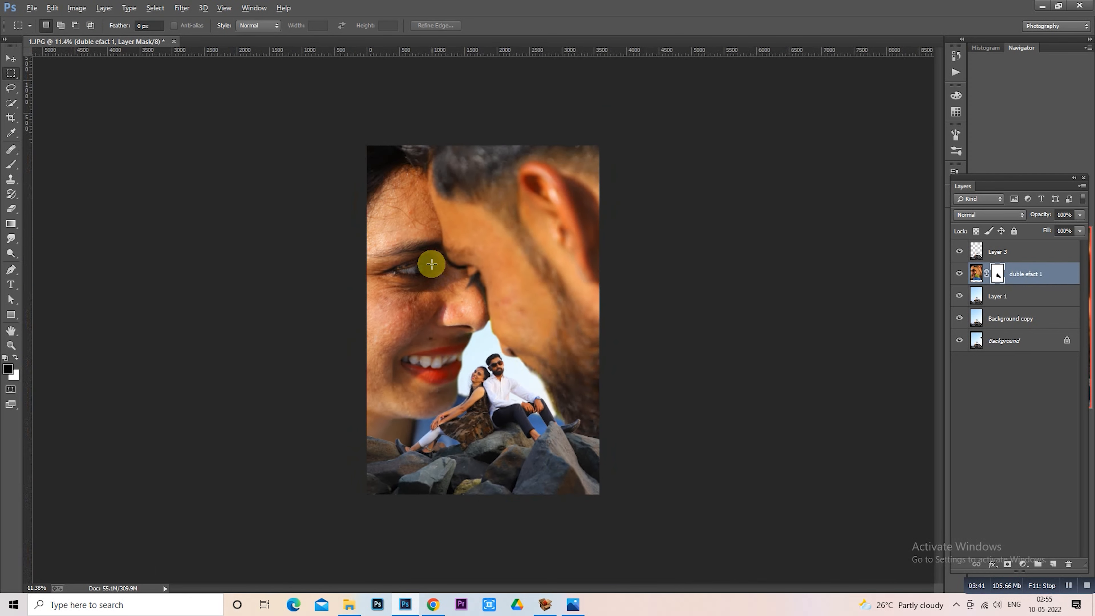
Step: Enlarge the duble efact 1 photo slightly with Free Transform and shift it a little to the right
scroll(521, 289, down, 1)
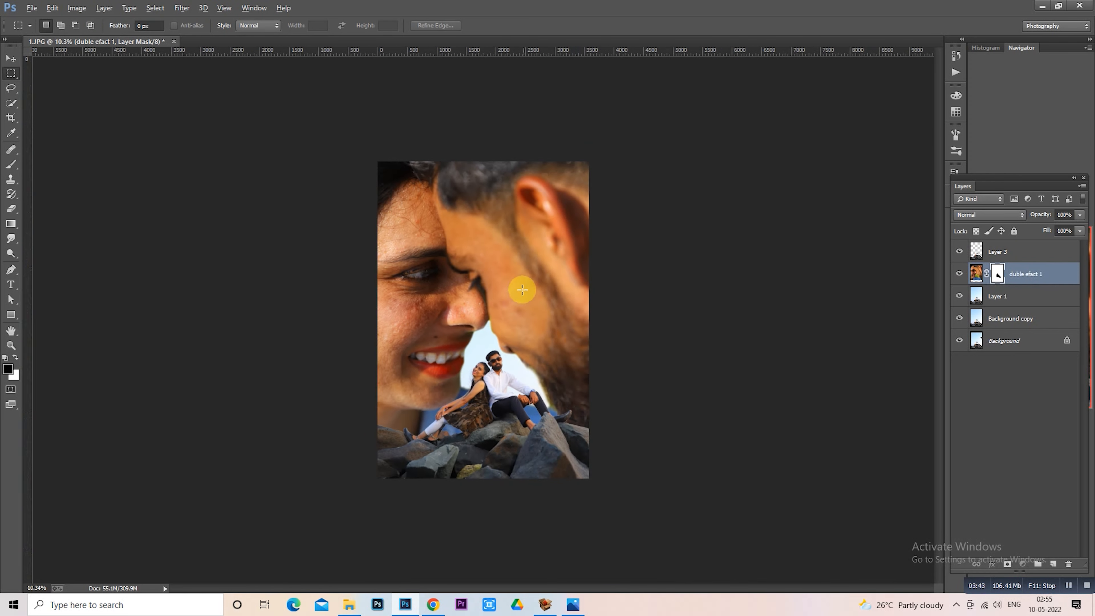
right_click(464, 269)
click(975, 273)
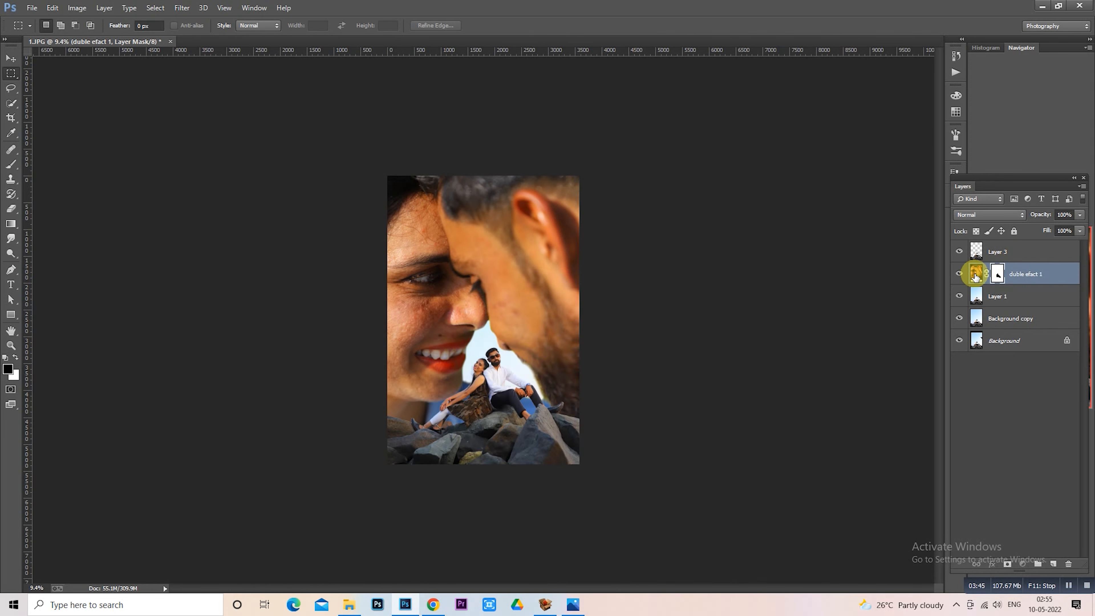
right_click(522, 278)
click(598, 389)
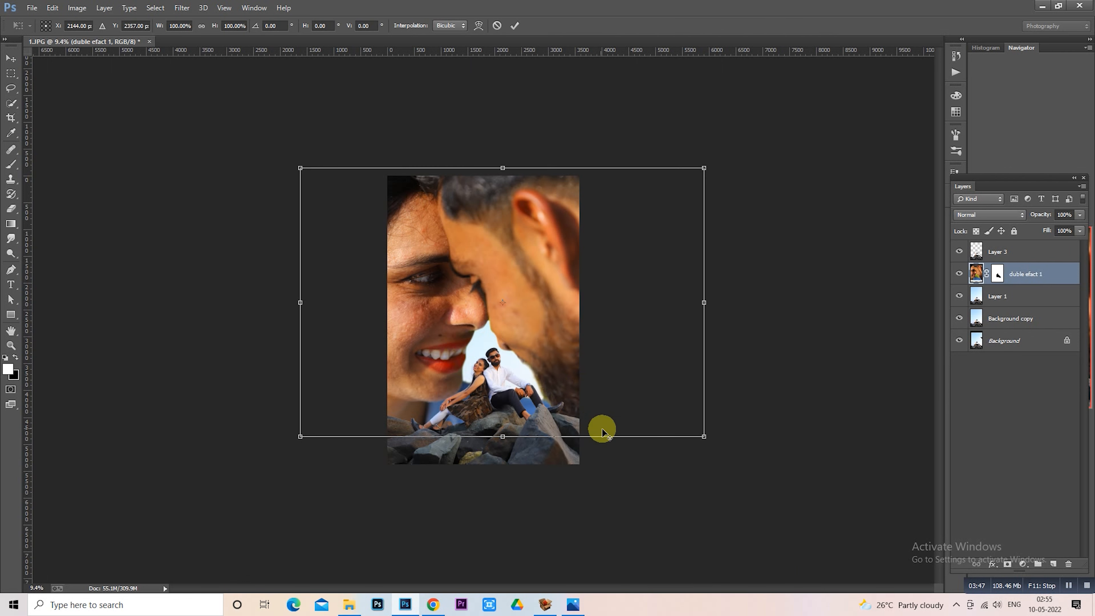
drag(707, 434, 711, 442)
drag(633, 374, 637, 375)
Step: Set the duble efact 1 layer's blend mode to Luminosity and its opacity to 30%
click(1020, 215)
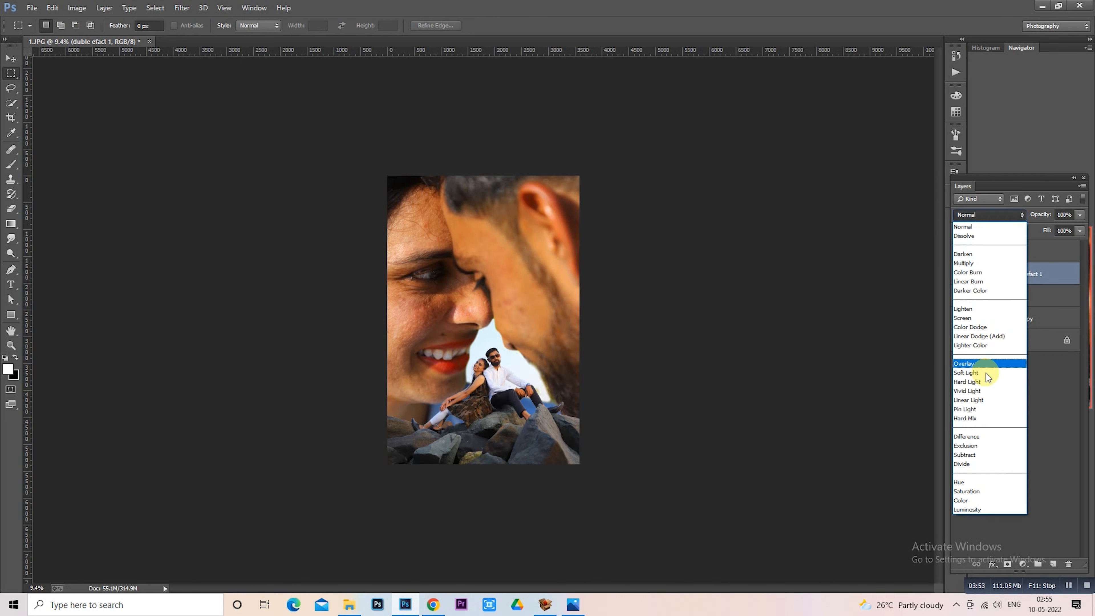
click(982, 509)
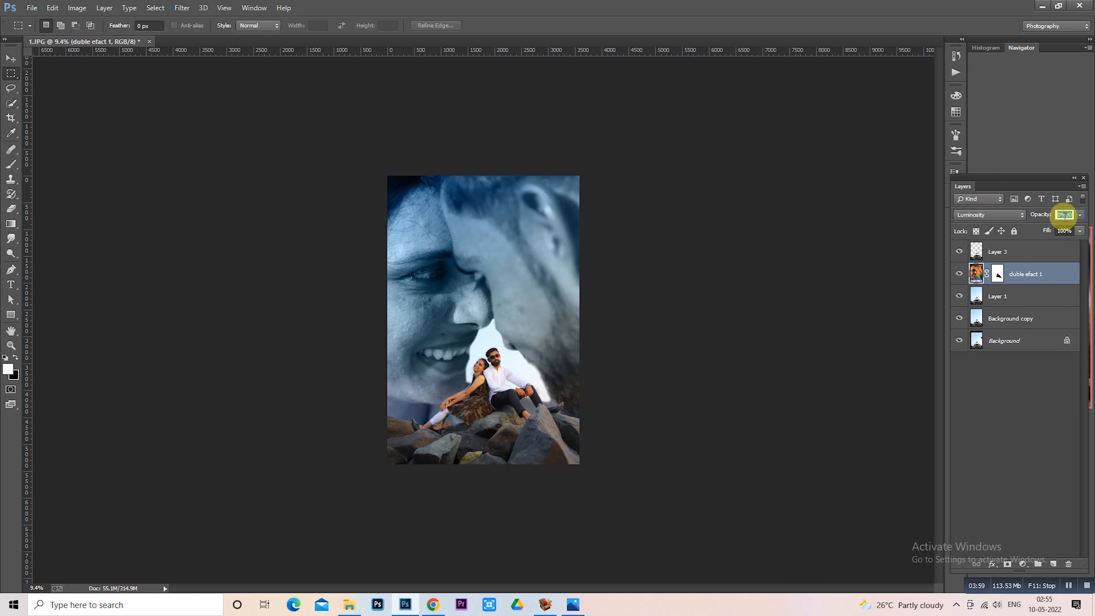
key(Return)
scroll(519, 318, up, 1)
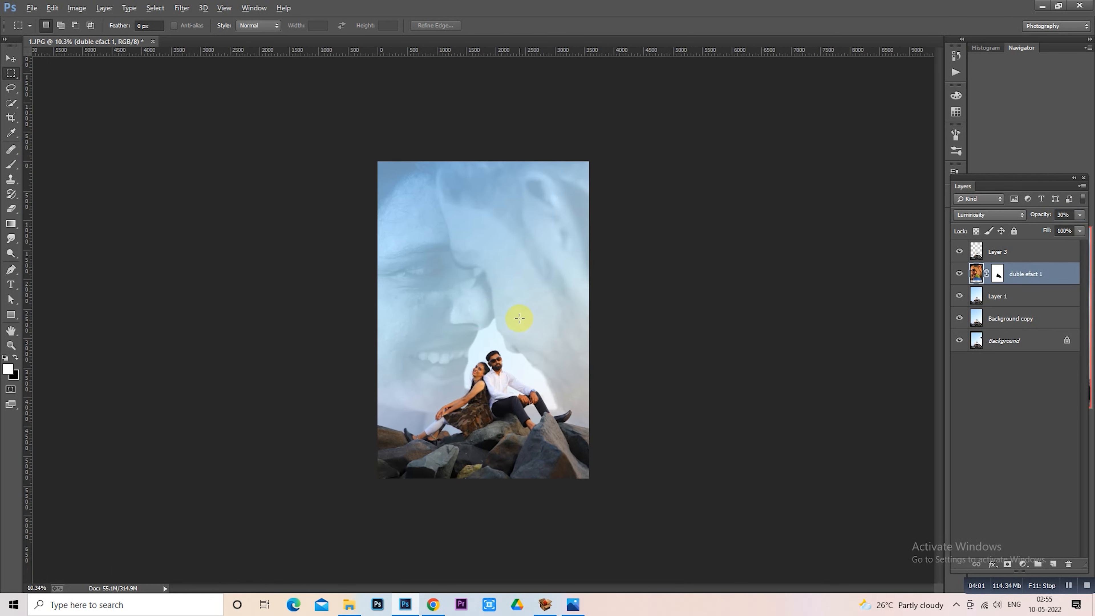
scroll(482, 321, up, 4)
scroll(474, 322, down, 2)
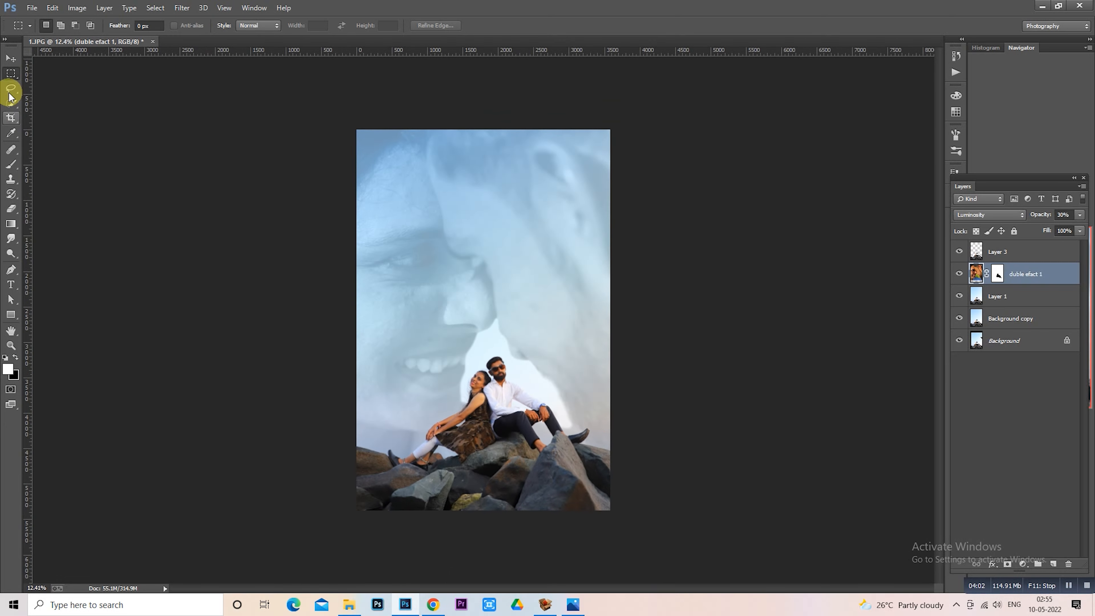
Step: Stamp all visible layers into a new layer above Layer 3 and duplicate it
click(999, 256)
key(ctrl+shift+alt+e)
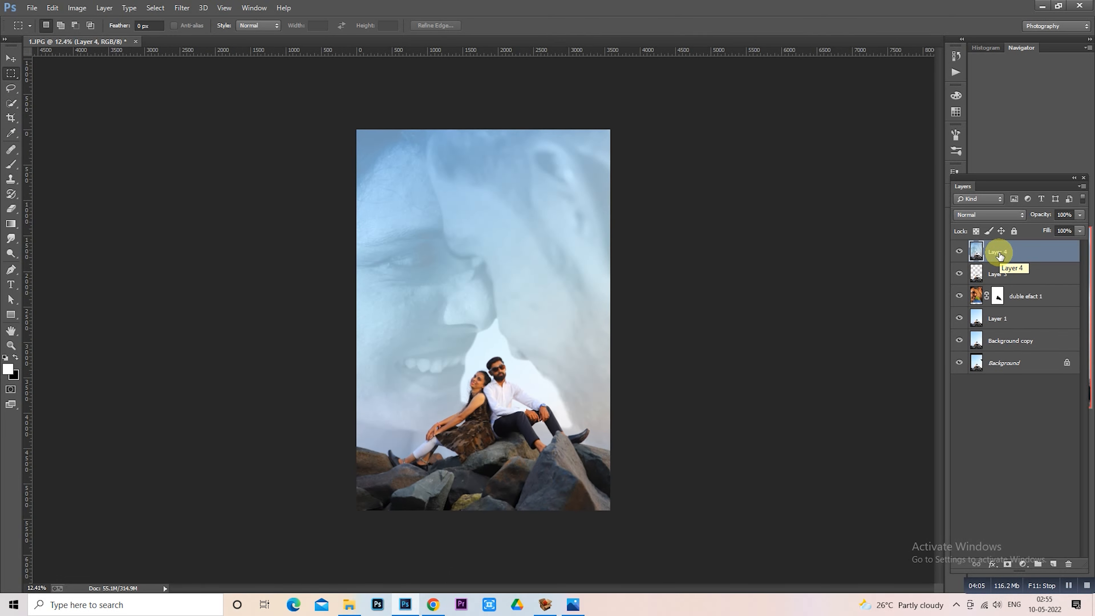
key(ctrl+j)
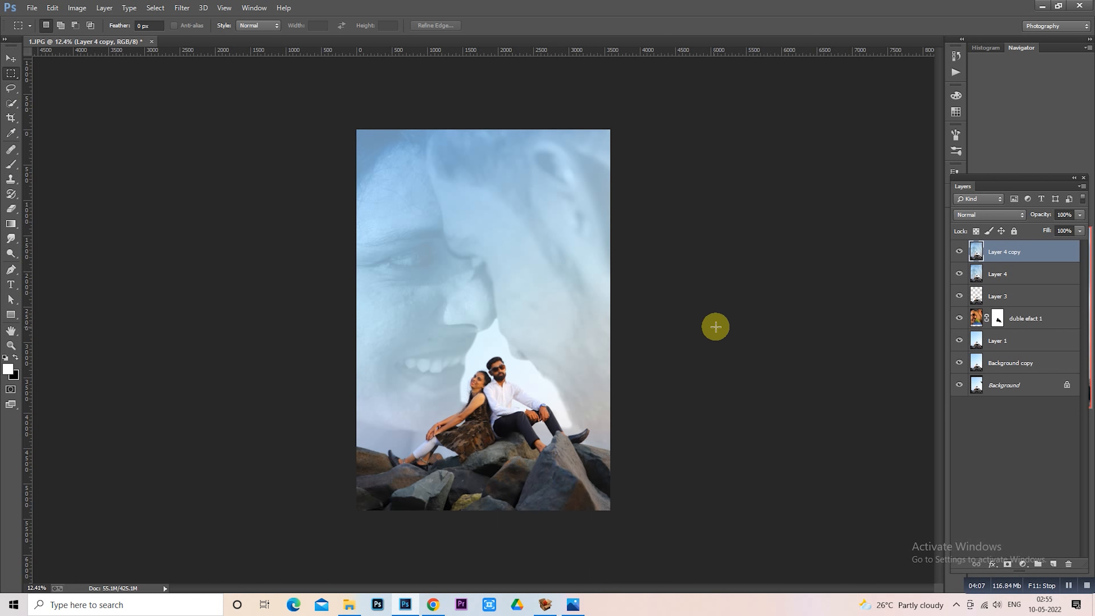
Step: Apply the moody_blue_aleditz preset to the top layer in Camera Raw and set Highlights to -33 and Shadows to +42
key(a)
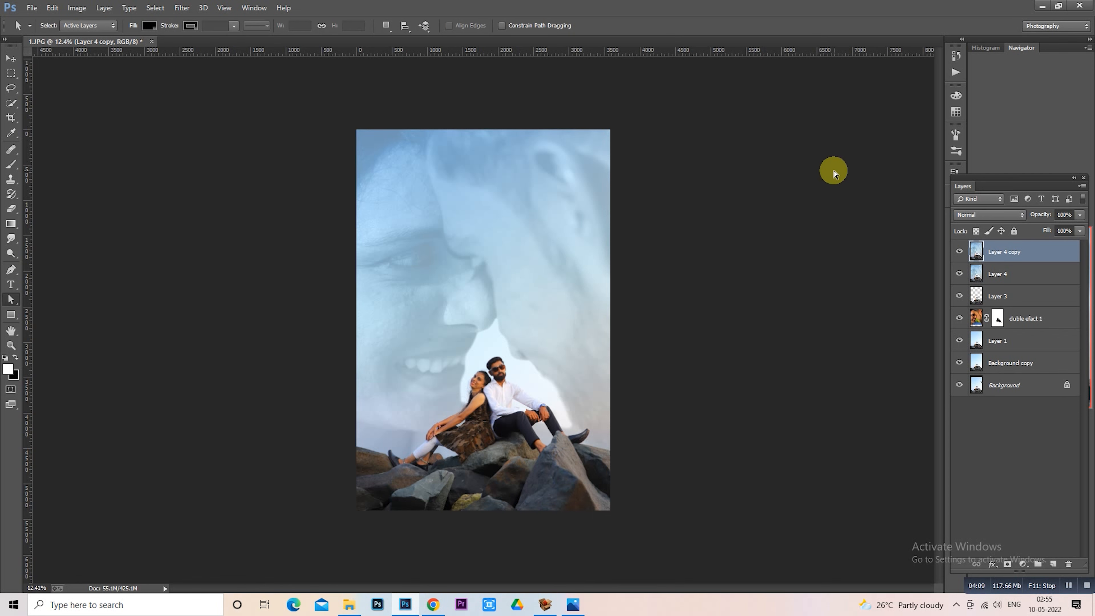
key(ctrl+shift+a)
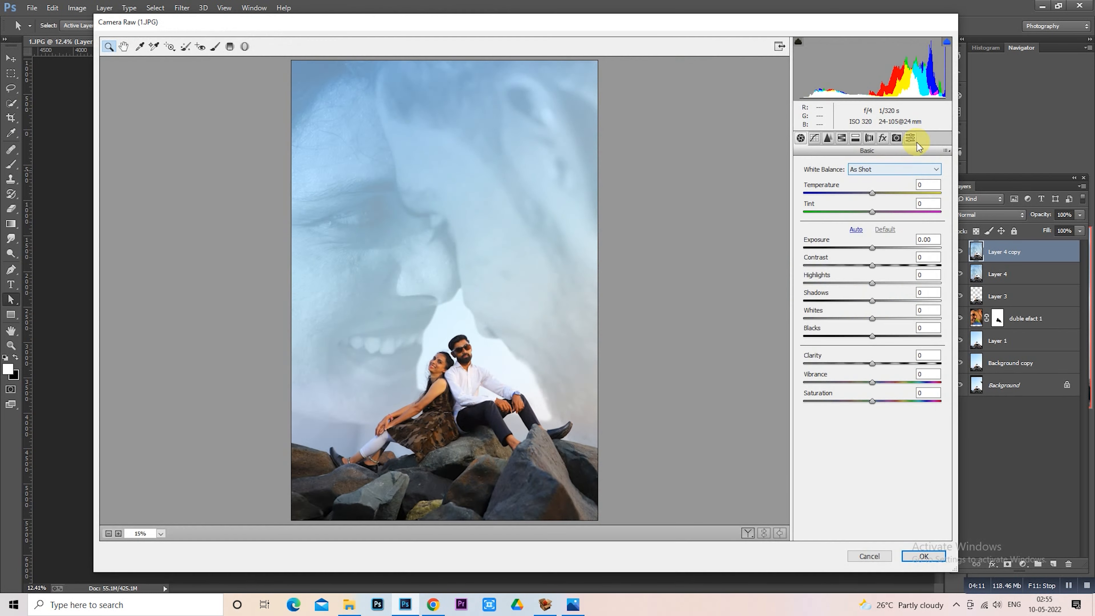
scroll(891, 288, down, 15)
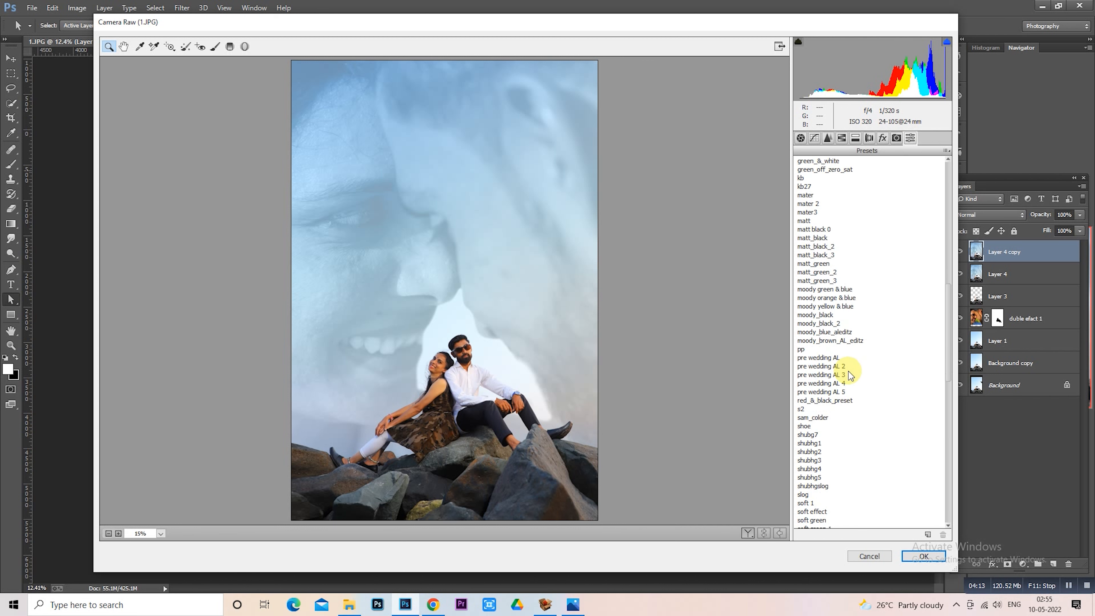
click(846, 332)
click(800, 138)
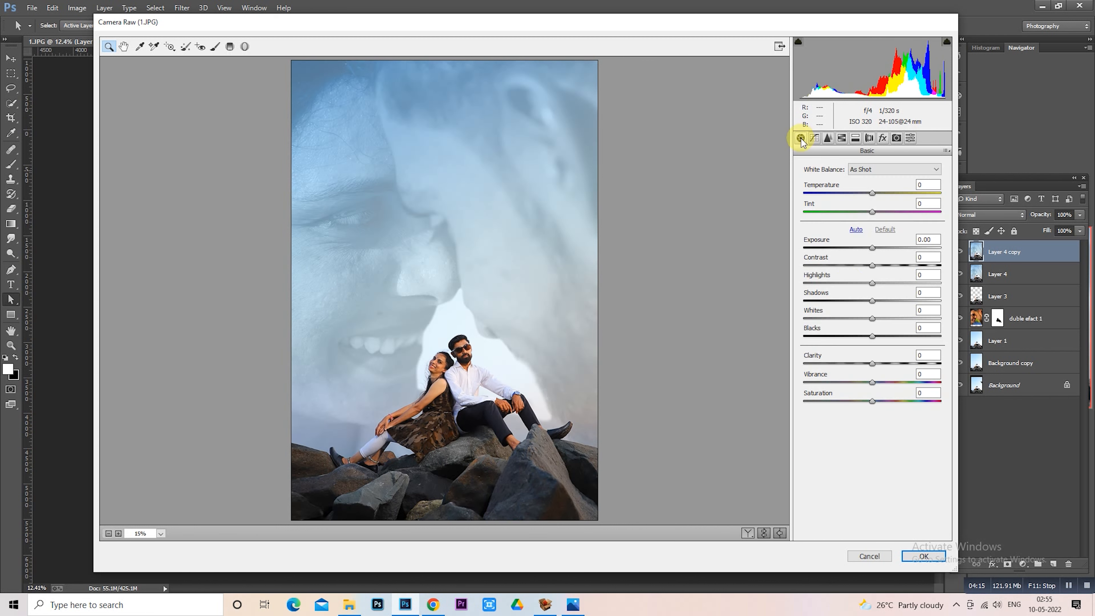
click(848, 282)
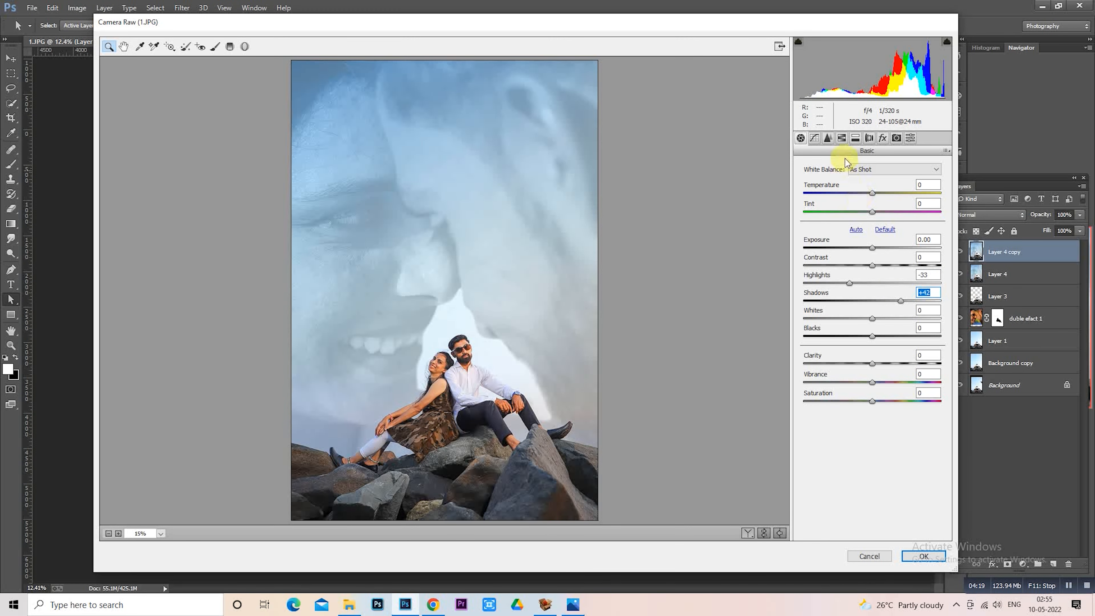
Step: Set the Oranges saturation to -23 and raise the Oranges luminance slightly
click(841, 138)
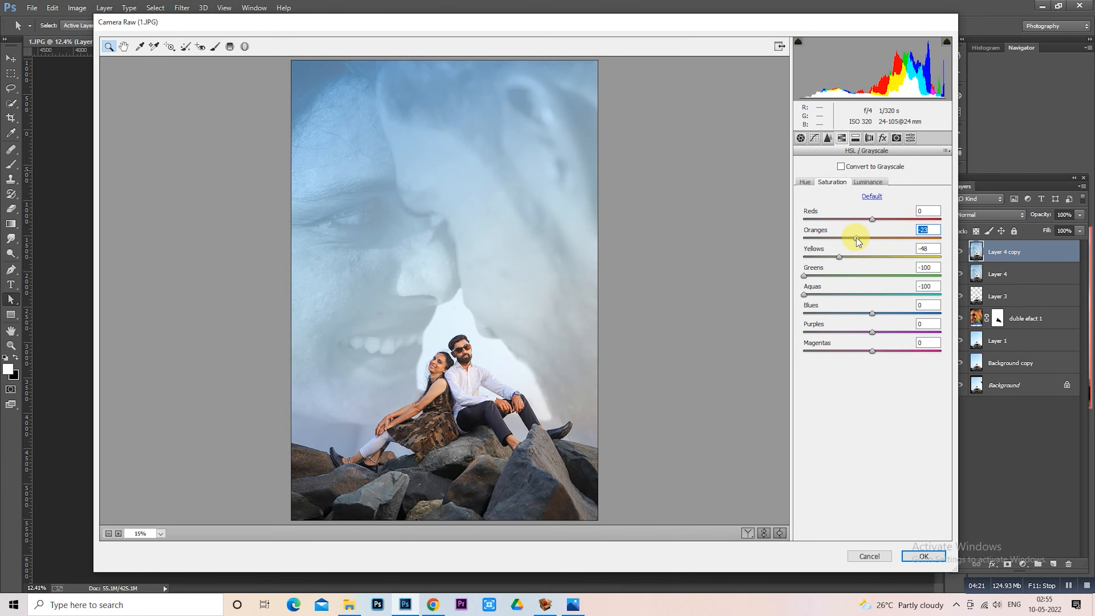
click(873, 184)
mouse_move(871, 238)
mouse_down()
mouse_move(898, 236)
mouse_move(887, 238)
mouse_up()
Step: Set Highlights to -30, Shadows to +48, Whites to -48 and Blacks to -2, and apply the Camera Raw adjustments
click(800, 138)
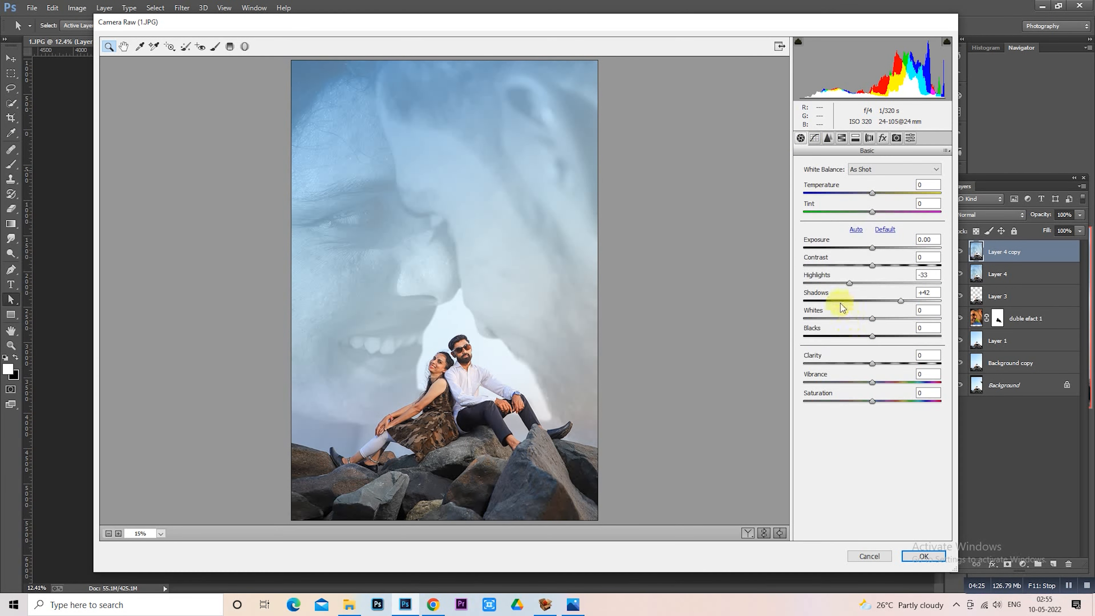
drag(832, 318, 906, 303)
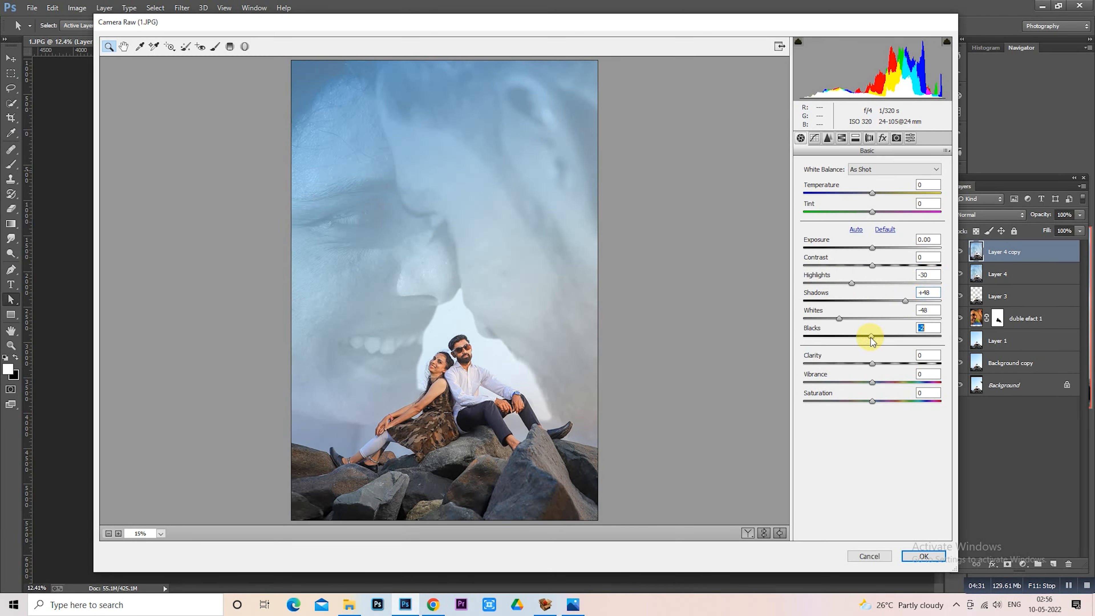
click(917, 560)
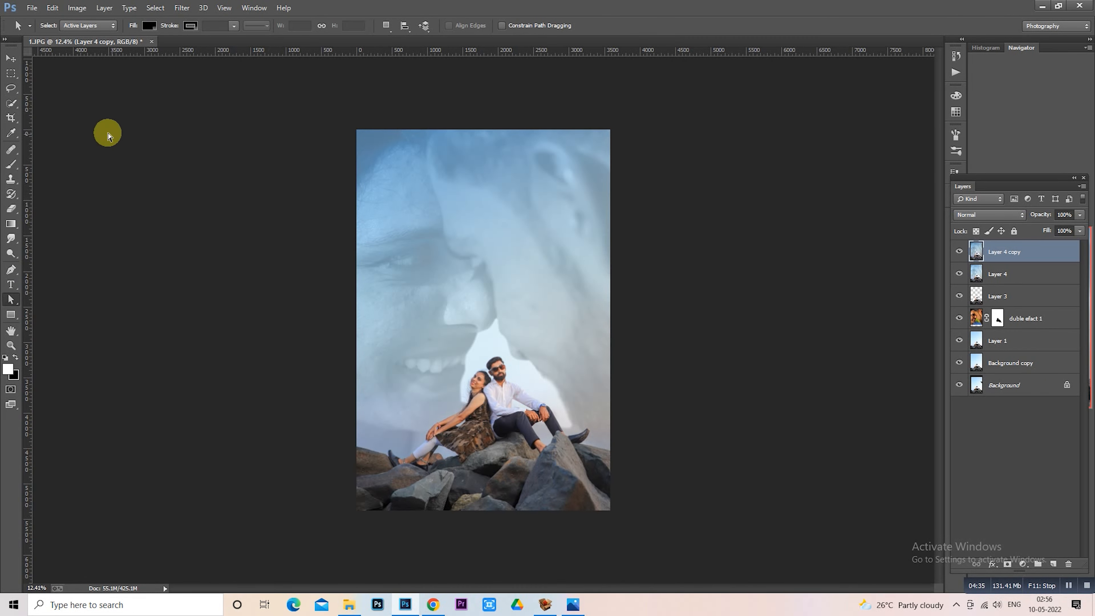
click(11, 74)
scroll(520, 333, up, 3)
scroll(539, 306, down, 2)
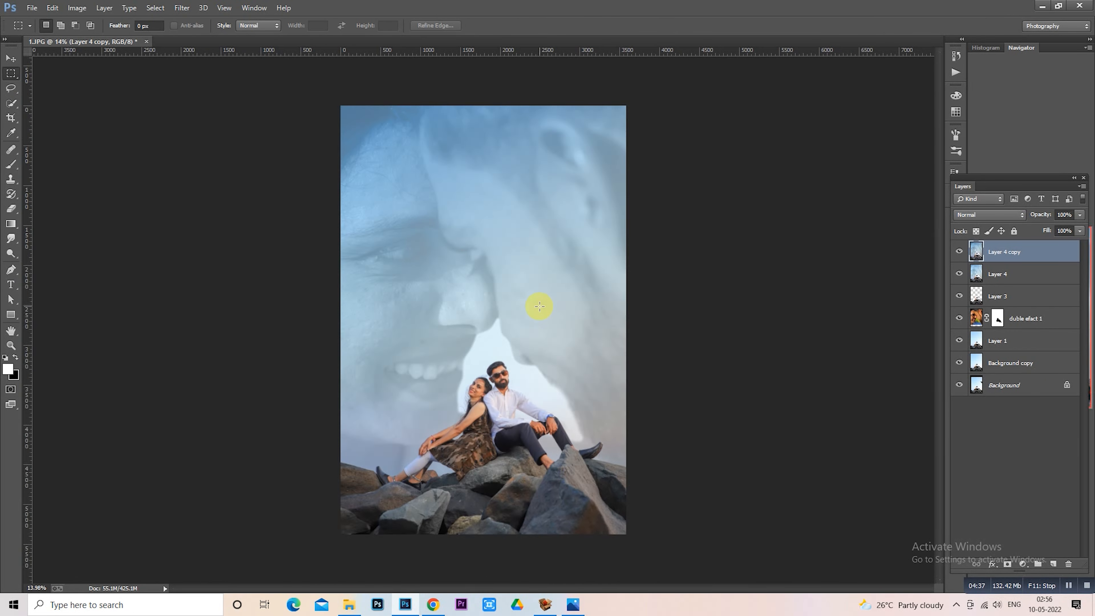